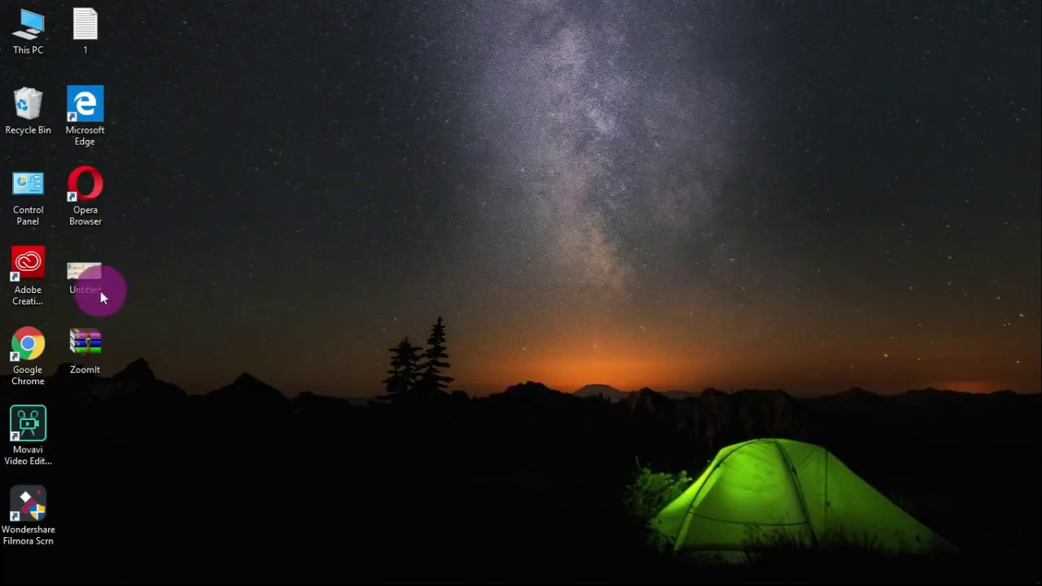
# Inspect the Untitled upload-form screenshot, panning to its supporting documents section
pyautogui.doubleClick(88, 271)
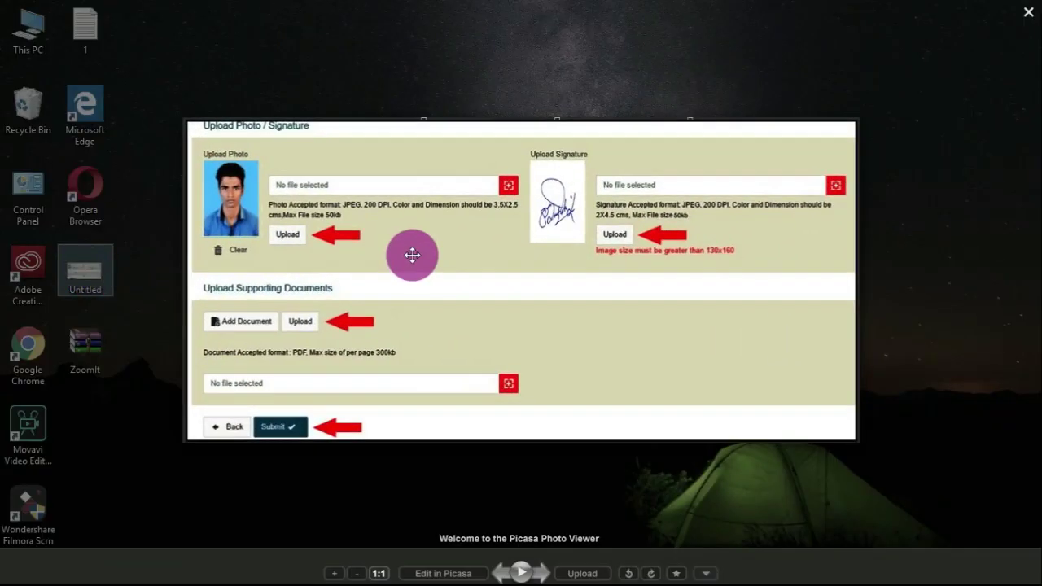
pyautogui.scroll(2, 412, 255)
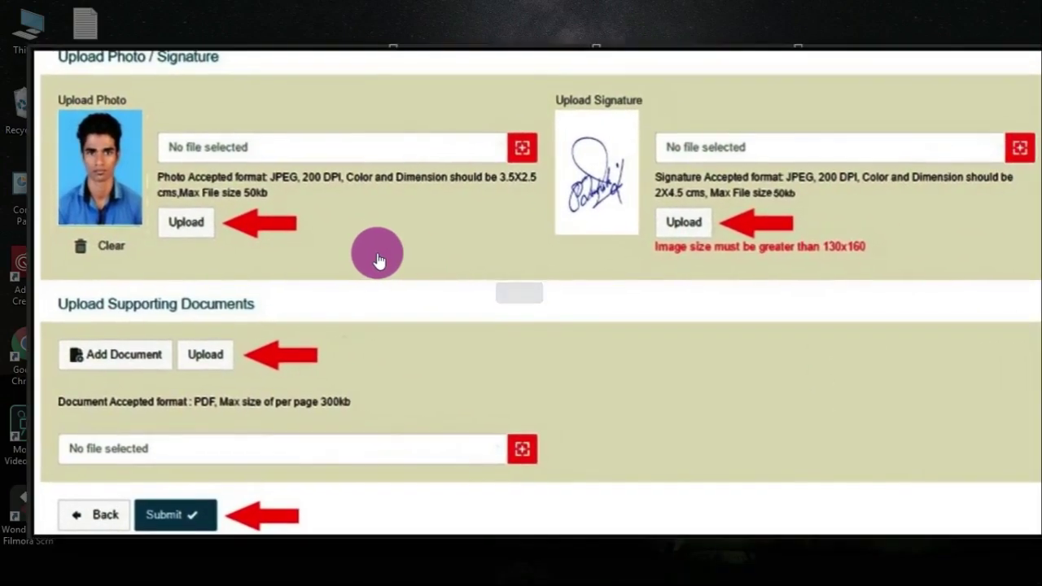
pyautogui.scroll(-2, 383, 257)
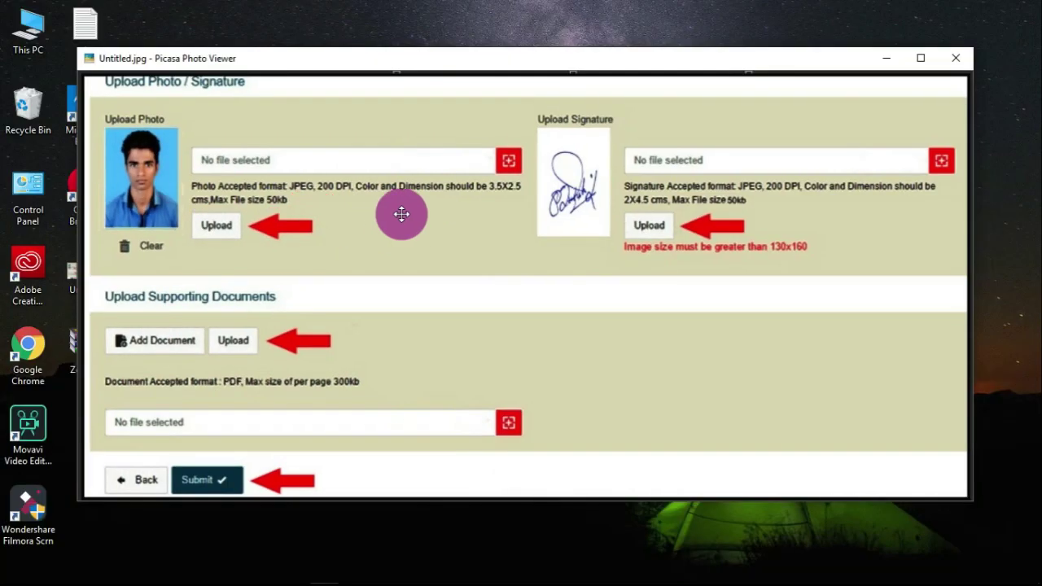
pyautogui.scroll(5, 835, 203)
pyautogui.scroll(3, 837, 202)
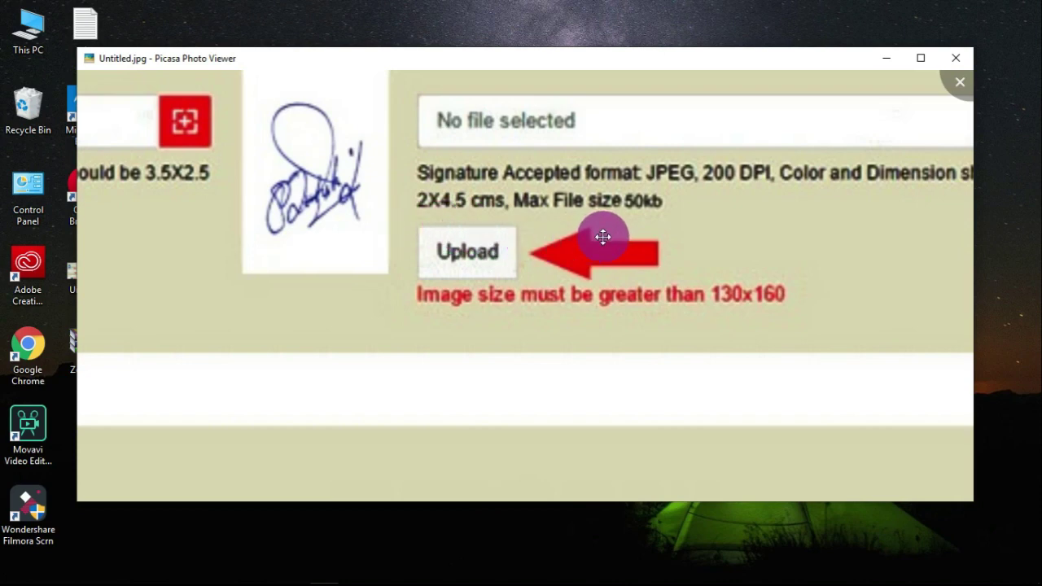
pyautogui.moveTo(347, 372)
pyautogui.mouseDown()
pyautogui.moveTo(677, 211)
pyautogui.moveTo(225, 324)
pyautogui.moveTo(676, 263)
pyautogui.moveTo(691, 251)
pyautogui.mouseUp()
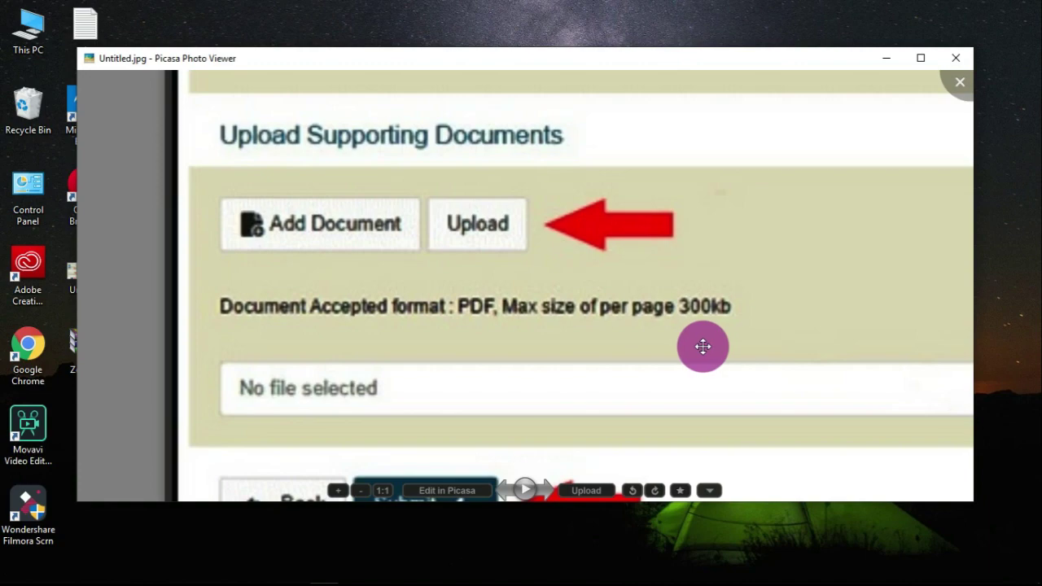
pyautogui.scroll(-5, 703, 347)
pyautogui.press('Escape')
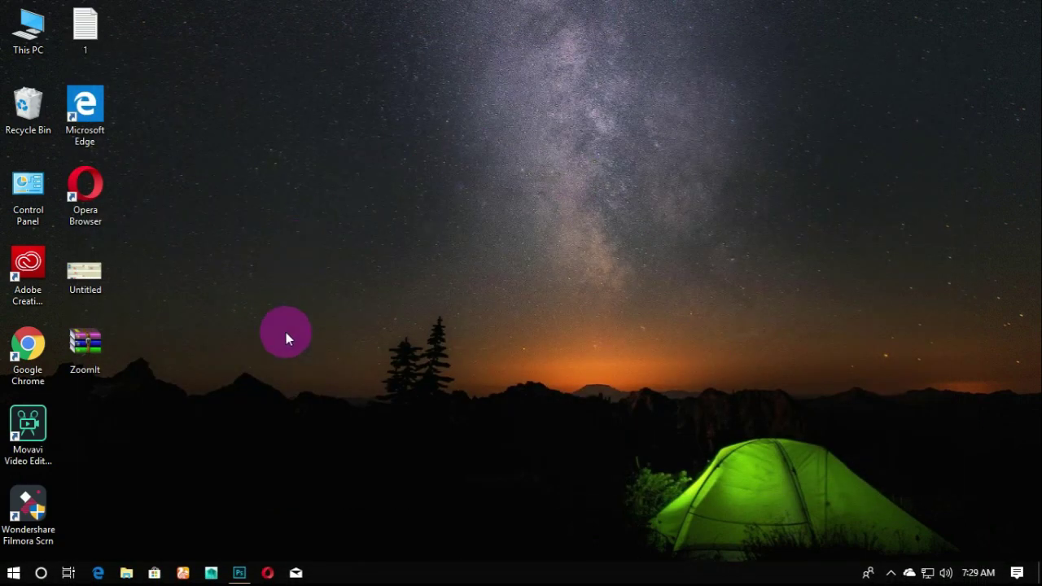
# Review the upload-form screenshot once more, then close the image viewer
pyautogui.doubleClick(84, 269)
pyautogui.scroll(1, 332, 199)
pyautogui.scroll(-1, 329, 200)
pyautogui.scroll(3, 319, 203)
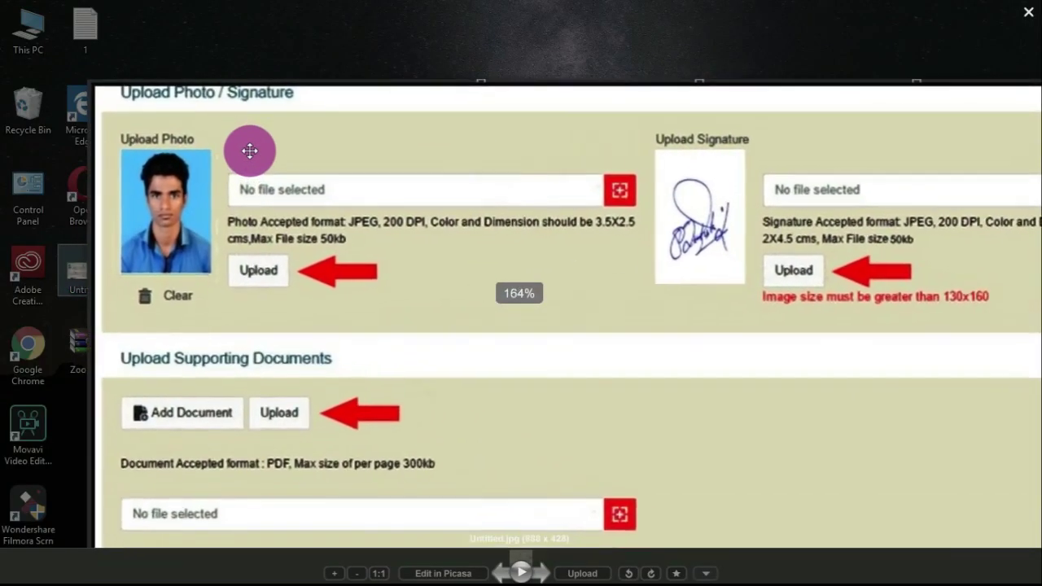
pyautogui.scroll(1, 250, 150)
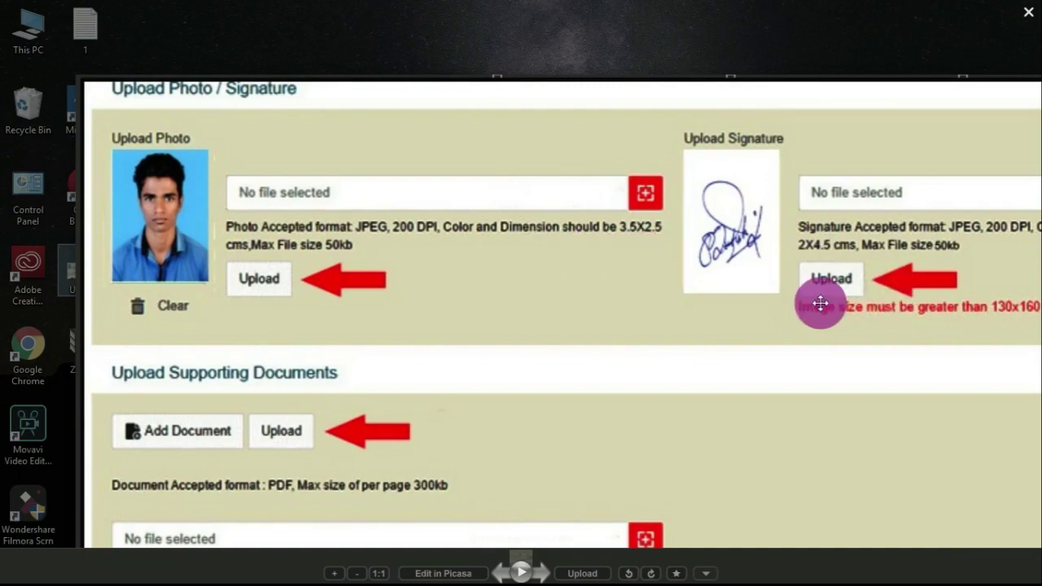
pyautogui.moveTo(788, 293); pyautogui.dragTo(667, 271)
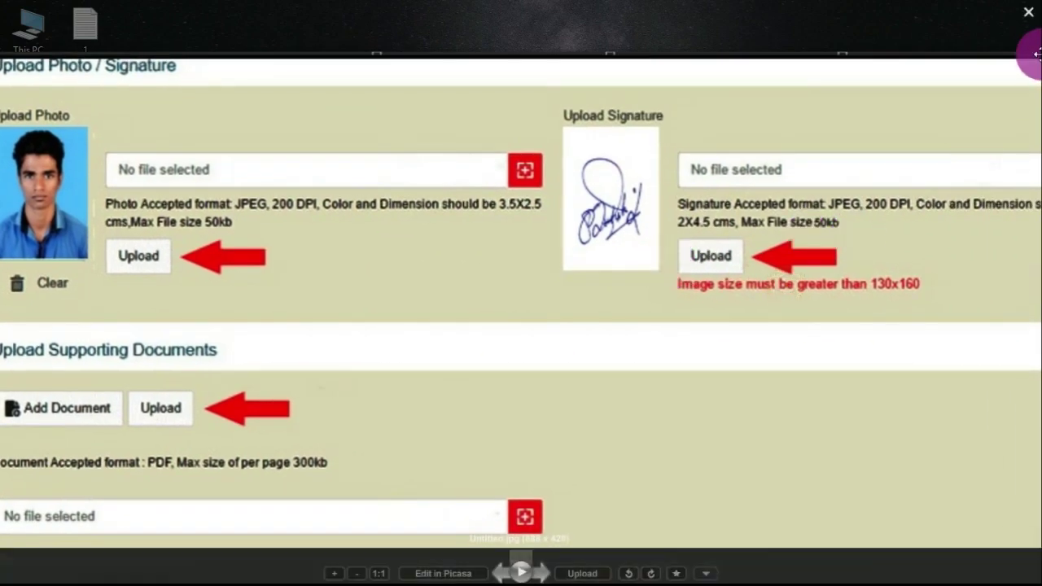
pyautogui.click(1036, 23)
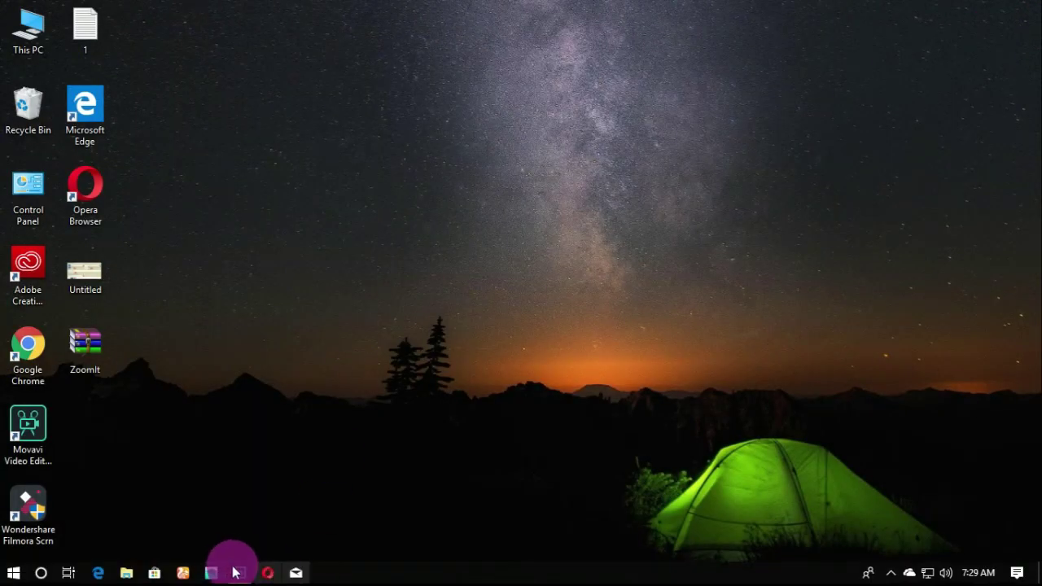
# Open the scanned file pho pdf.pdf in Photoshop
pyautogui.click(239, 574)
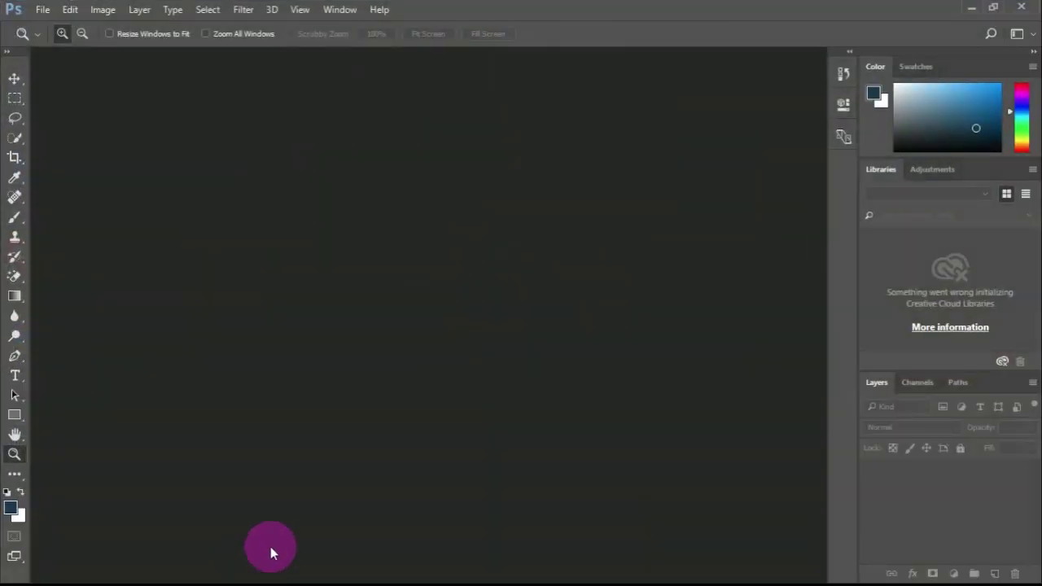
pyautogui.click(41, 10)
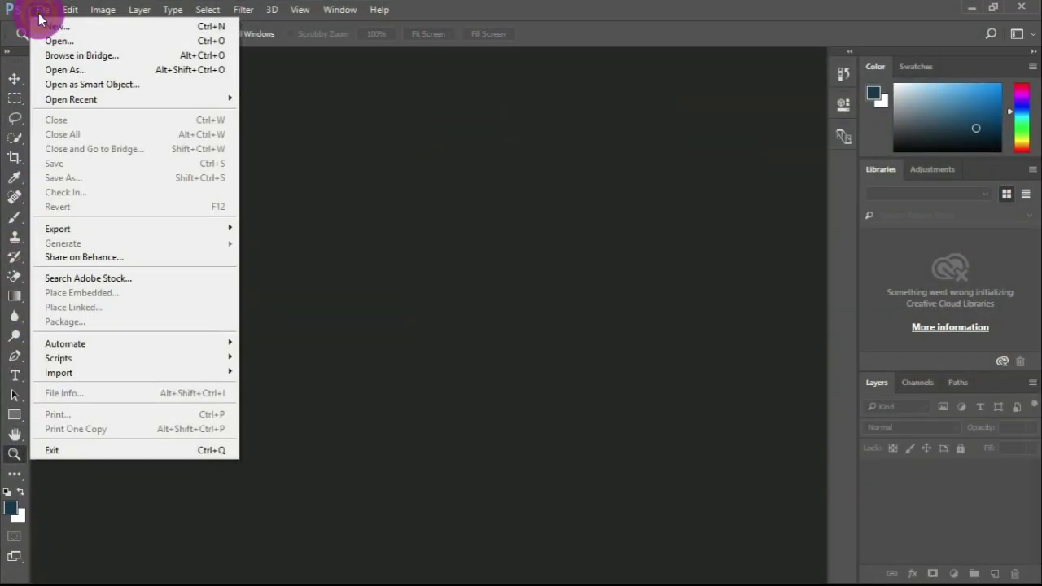
pyautogui.click(92, 41)
pyautogui.moveTo(500, 135); pyautogui.dragTo(497, 226)
pyautogui.doubleClick(439, 171)
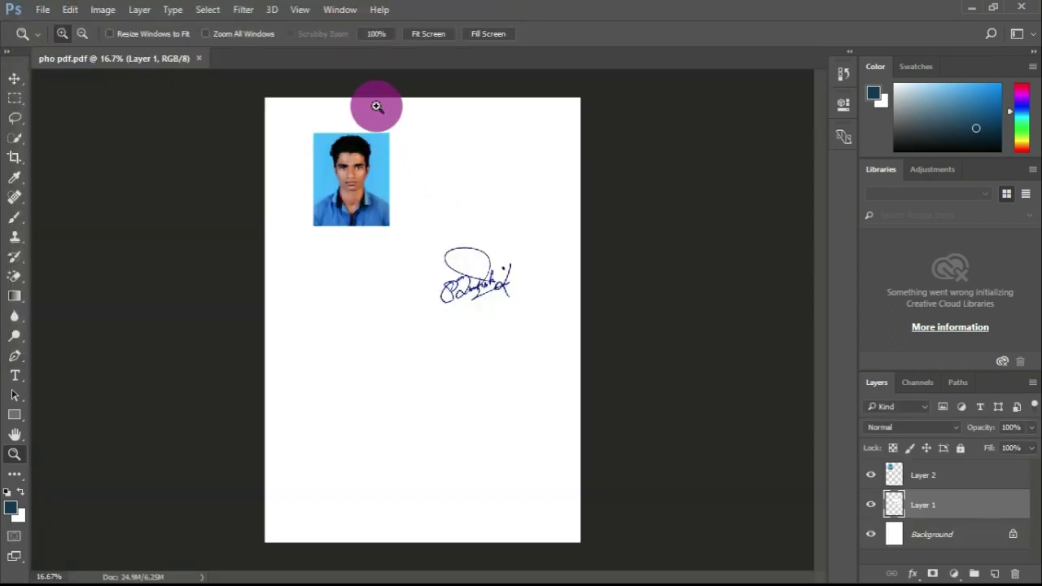
# Zoom in on the passport photo and signature on the scanned page
pyautogui.click(448, 148)
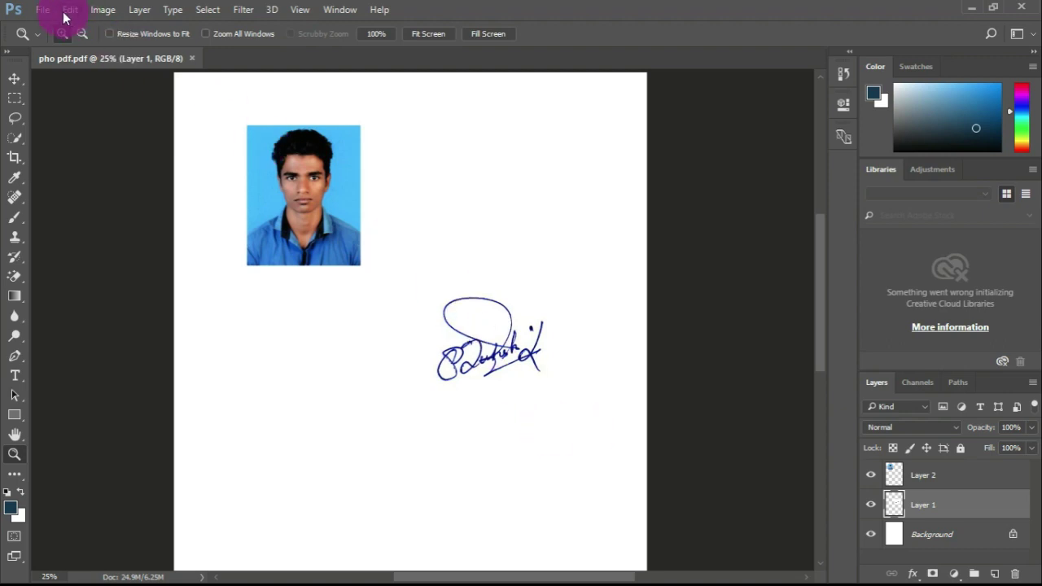
pyautogui.click(183, 135)
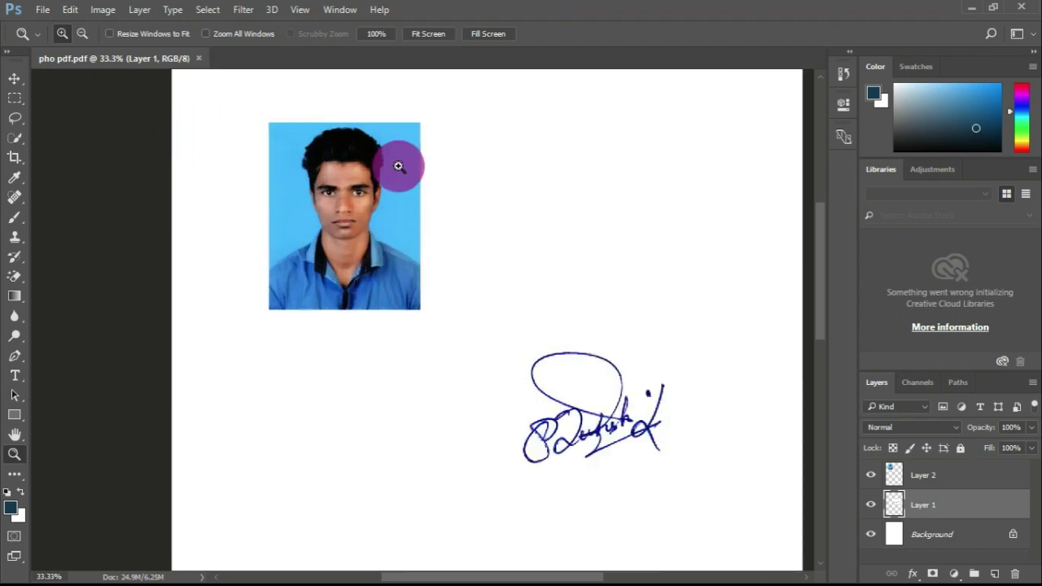
pyautogui.scroll(-1, 395, 165)
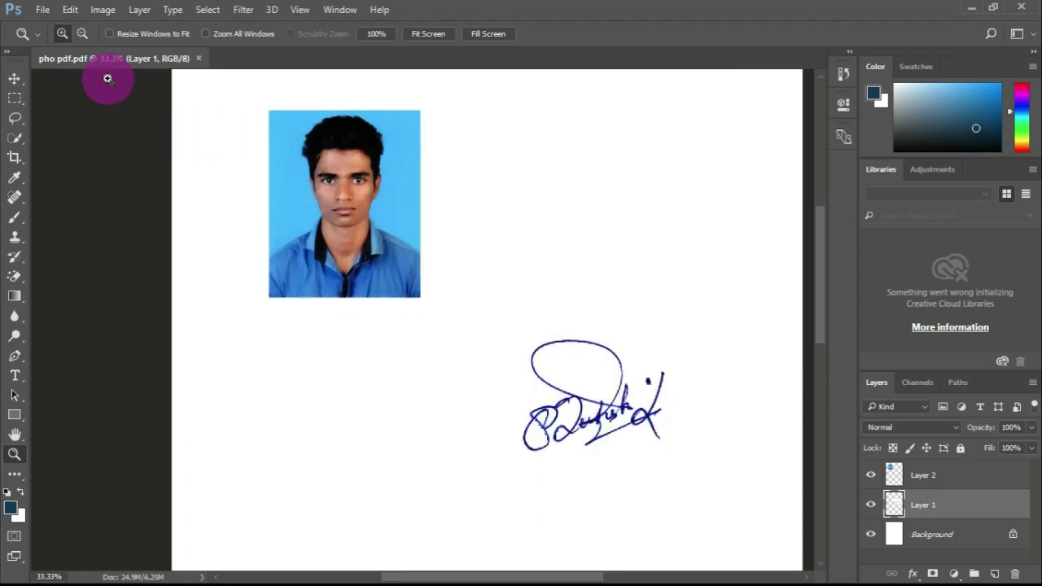
# Review the 2.5 × 3.5 cm, 299.999 ppi New Document preset, cancel it, and minimize Photoshop
pyautogui.click(43, 11)
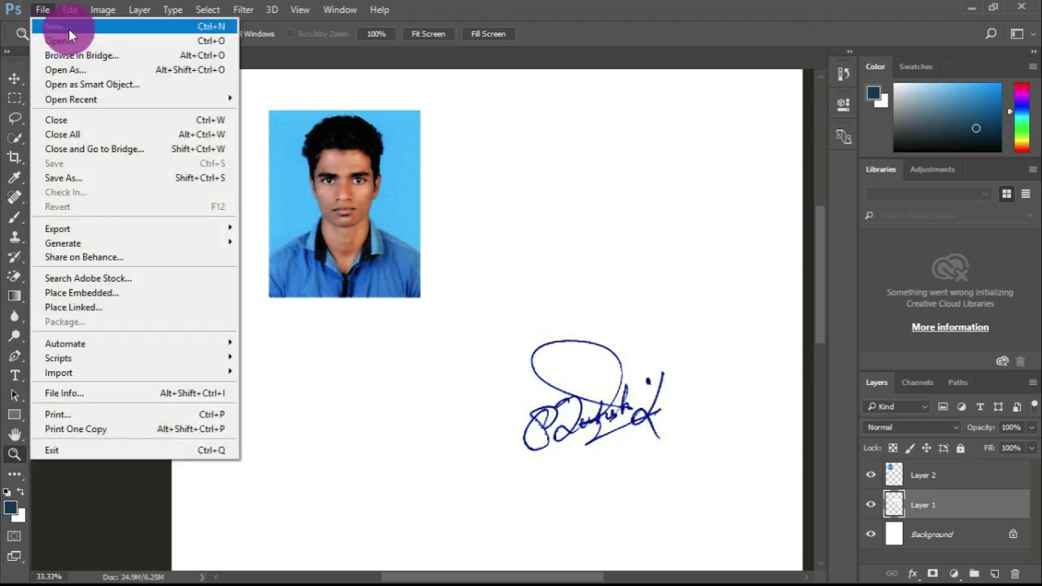
pyautogui.click(105, 27)
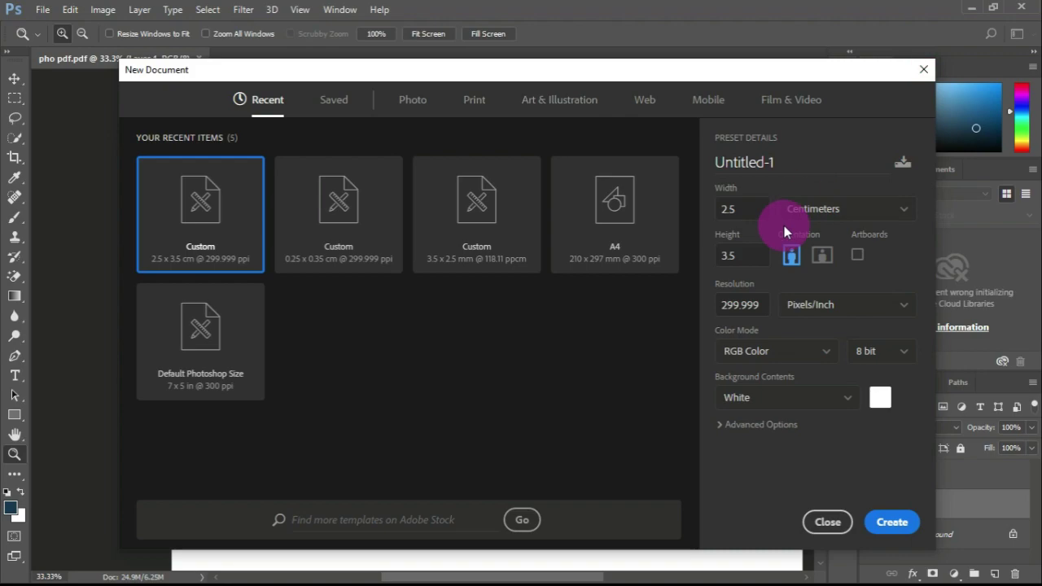
pyautogui.click(916, 71)
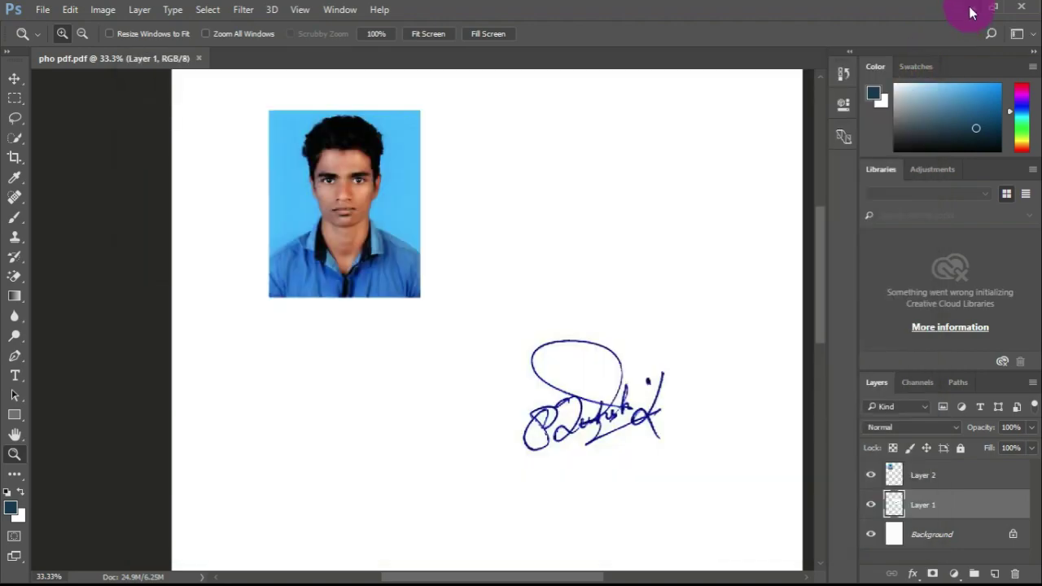
pyautogui.click(969, 9)
pyautogui.doubleClick(106, 277)
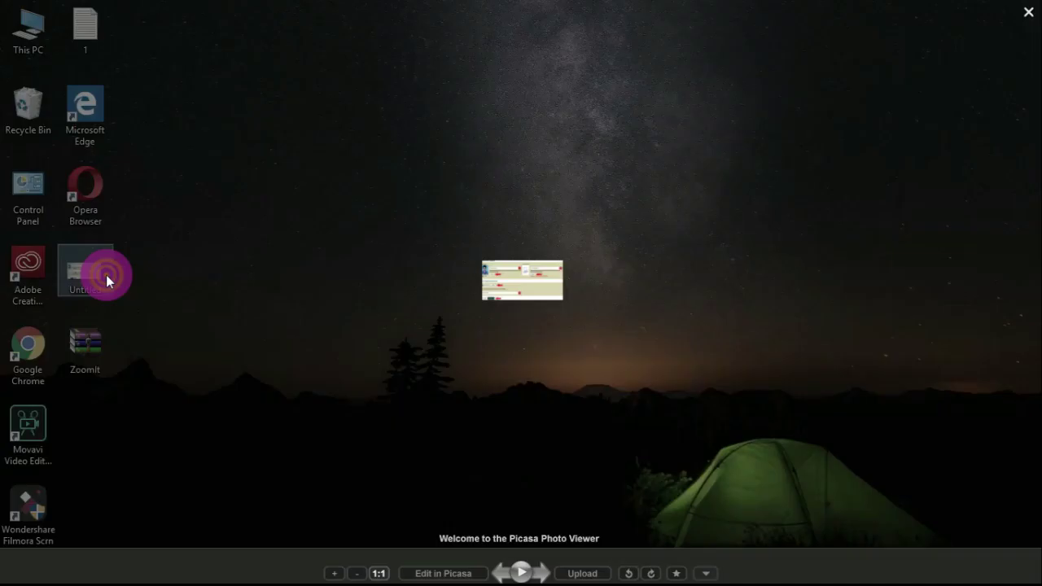
pyautogui.scroll(4, 529, 176)
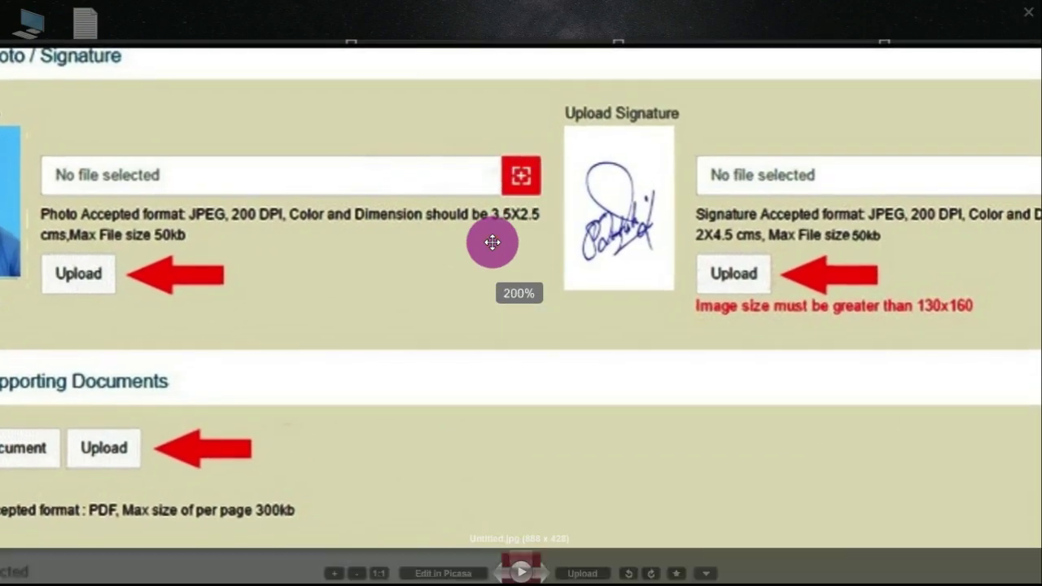
pyautogui.moveTo(493, 239); pyautogui.dragTo(517, 244)
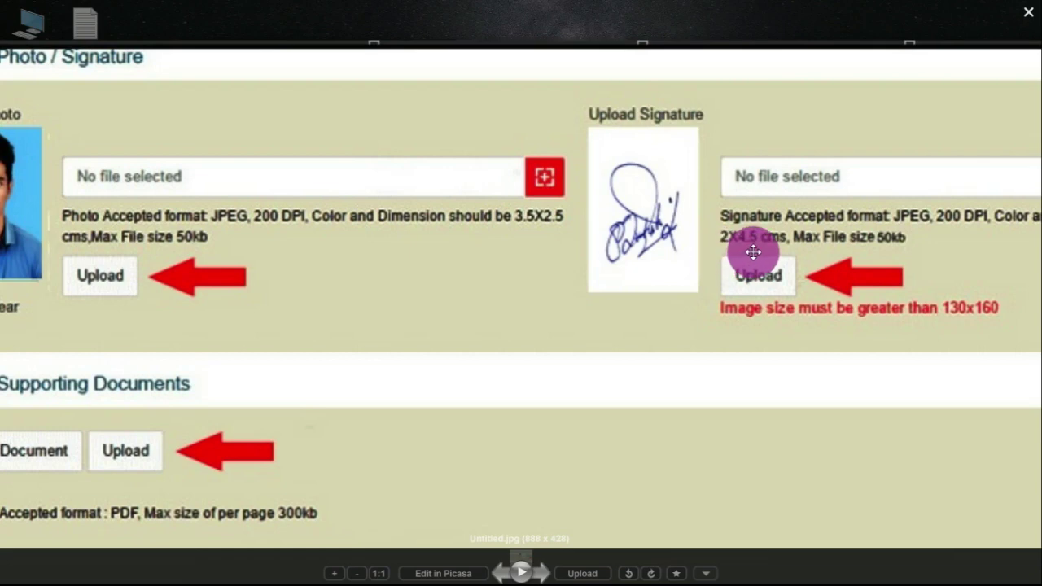
pyautogui.click(1030, 16)
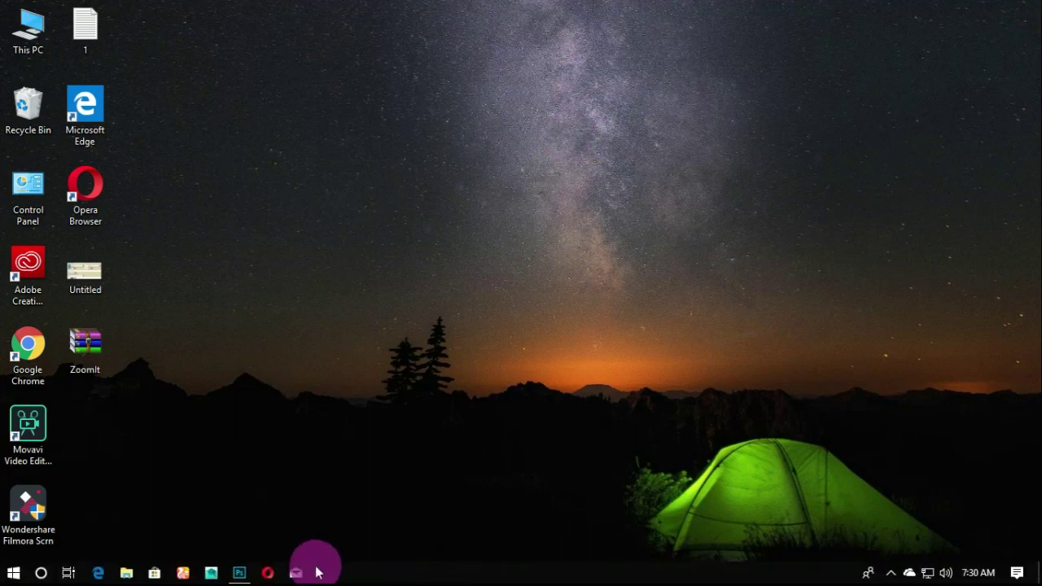
# Create a blank document 2.5 cm wide and 3.5 cm tall at 299.999 pixels/inch, in centimetres
pyautogui.click(240, 573)
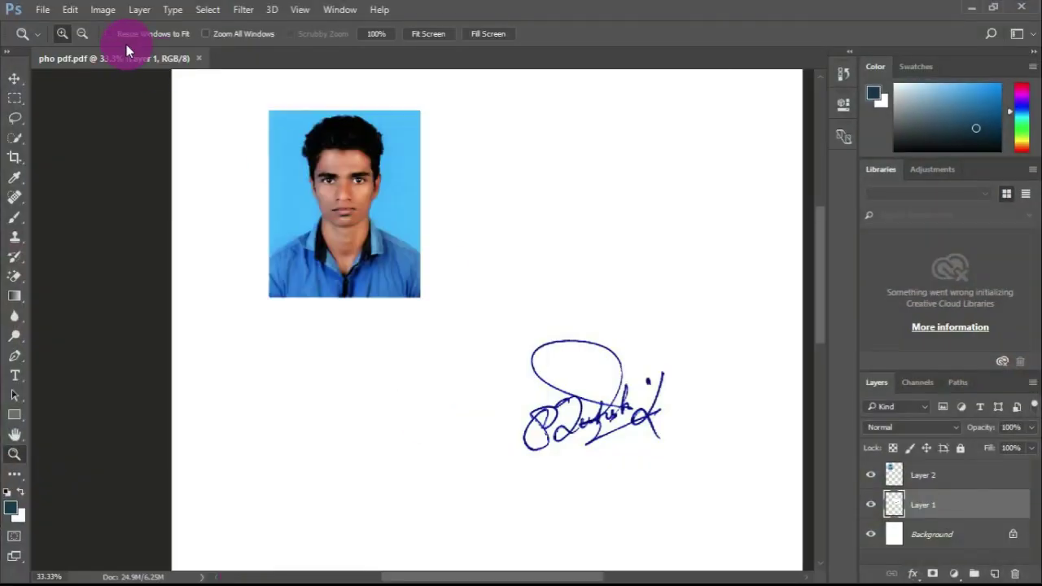
pyautogui.click(42, 9)
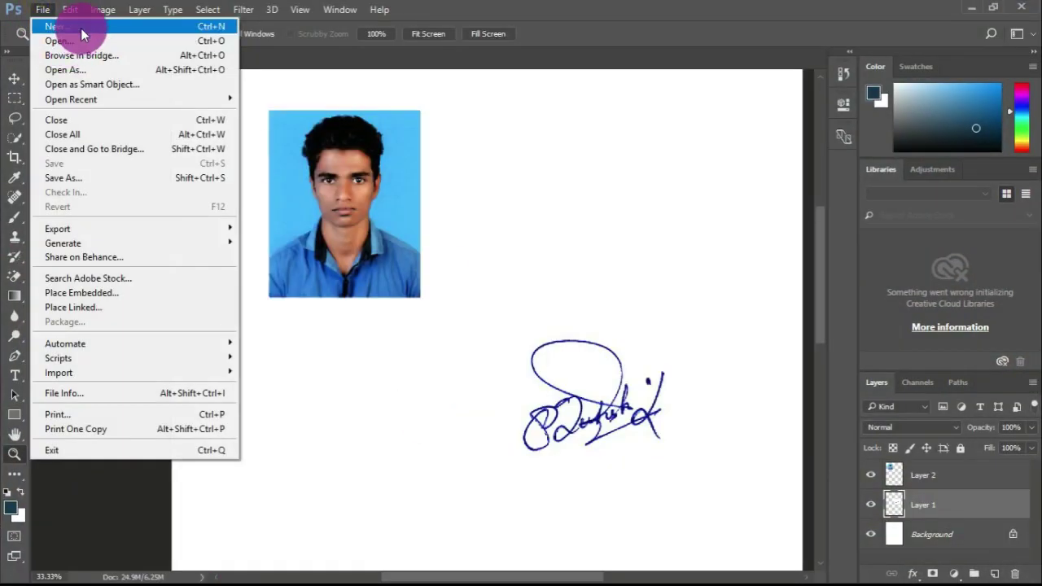
pyautogui.click(81, 28)
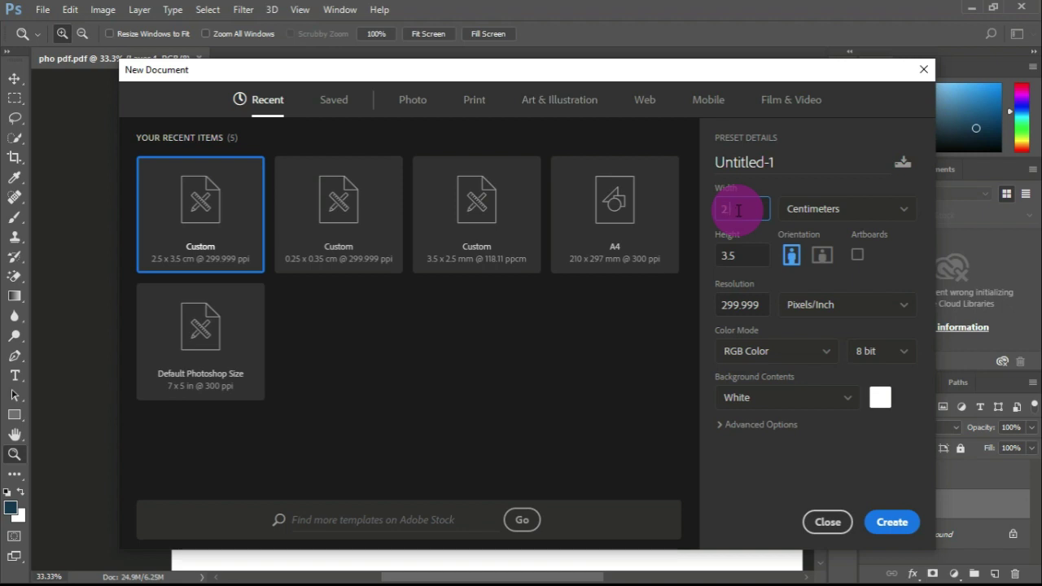
pyautogui.write('.5')
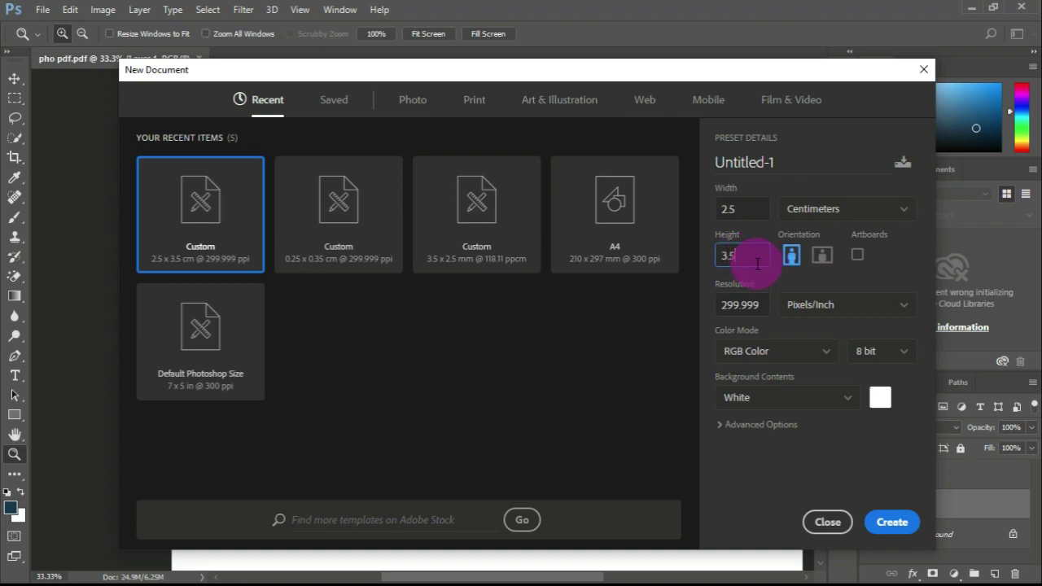
pyautogui.click(693, 285)
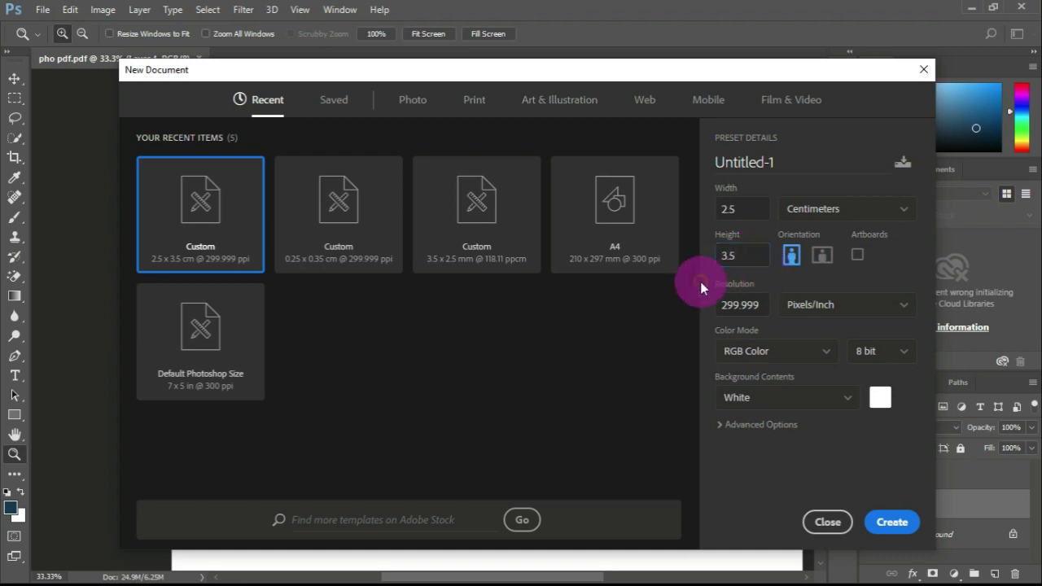
pyautogui.click(848, 215)
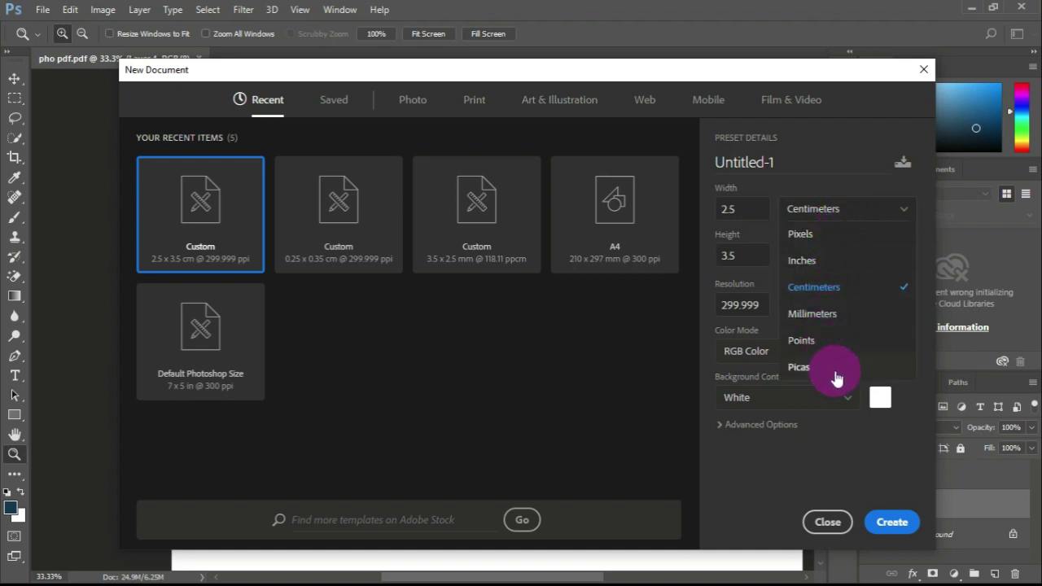
pyautogui.click(859, 297)
pyautogui.click(875, 215)
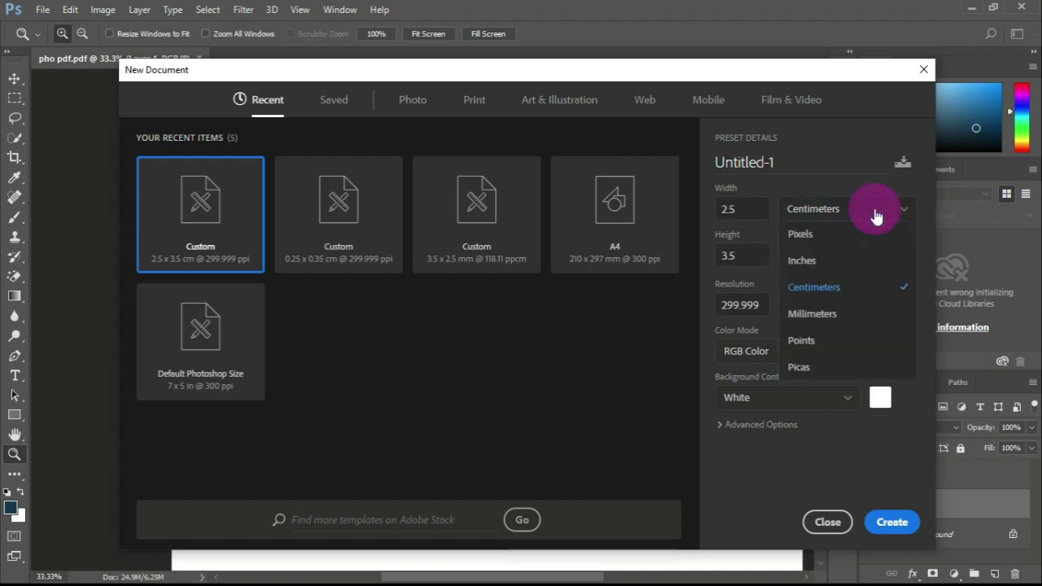
pyautogui.click(871, 297)
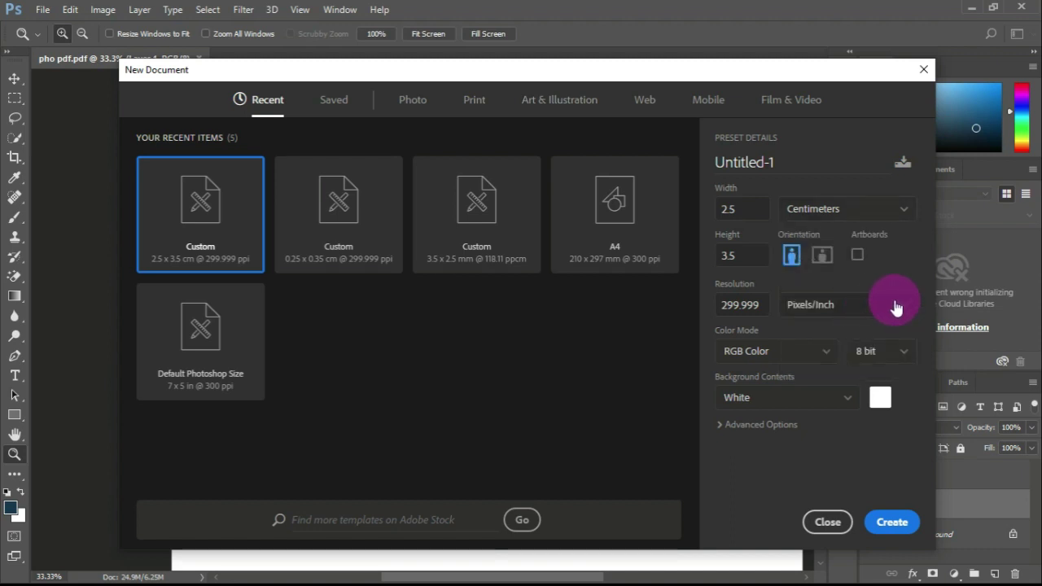
pyautogui.click(899, 523)
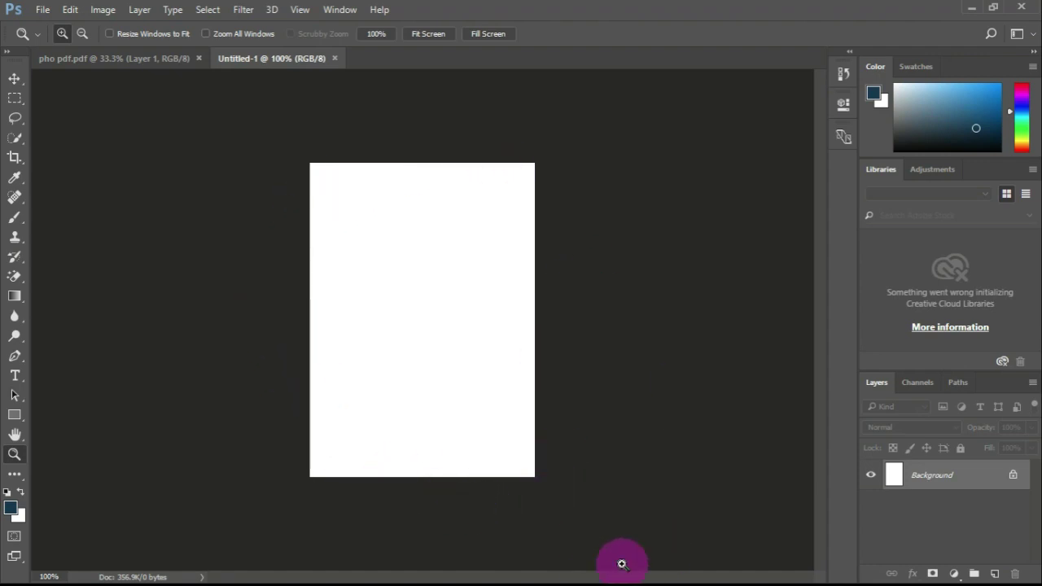
# Return to pho pdf.pdf and select Layer 2, which holds the photo
pyautogui.click(70, 58)
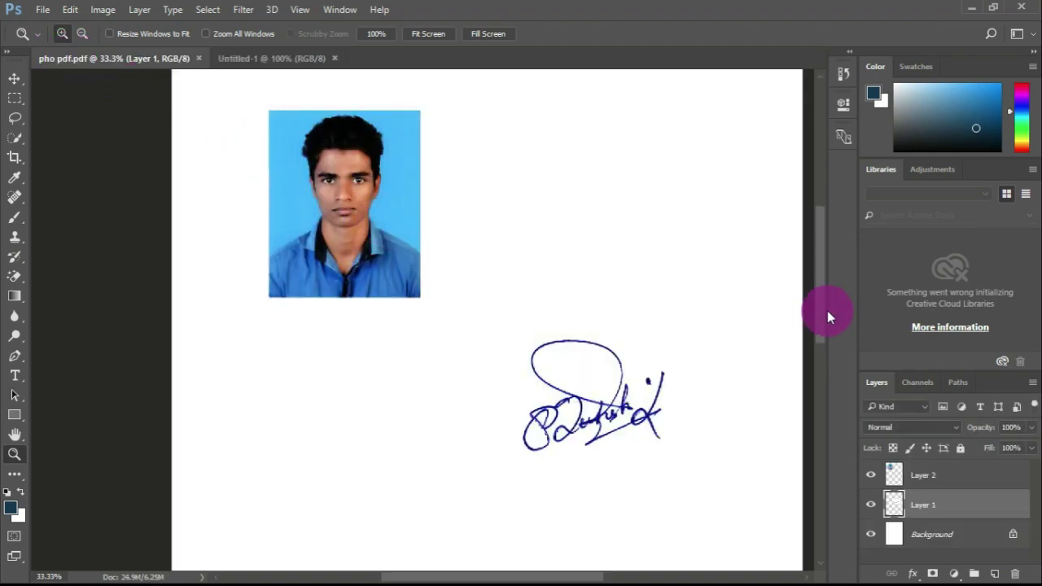
pyautogui.moveTo(825, 306); pyautogui.dragTo(829, 291)
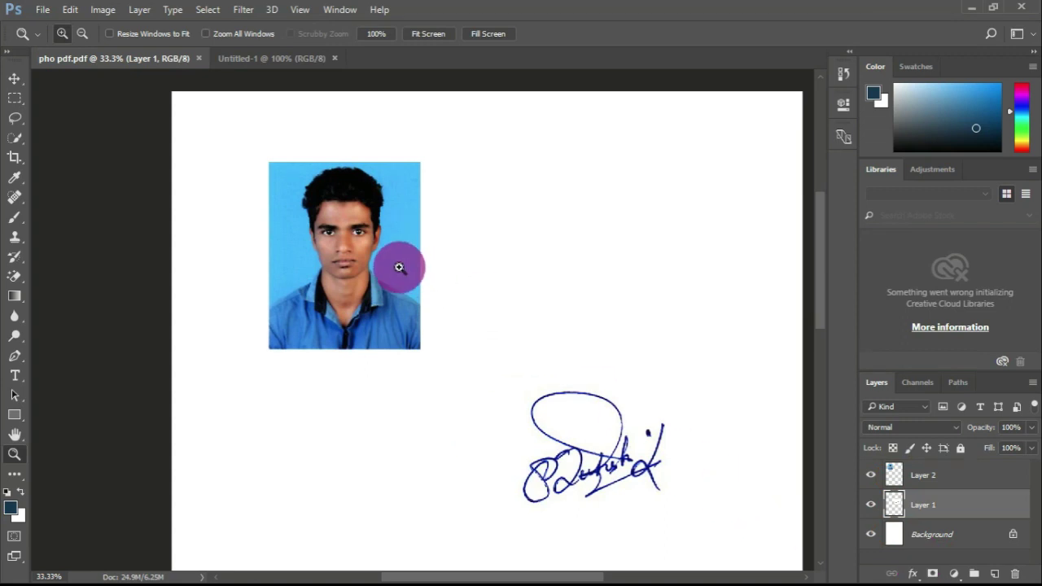
pyautogui.click(949, 480)
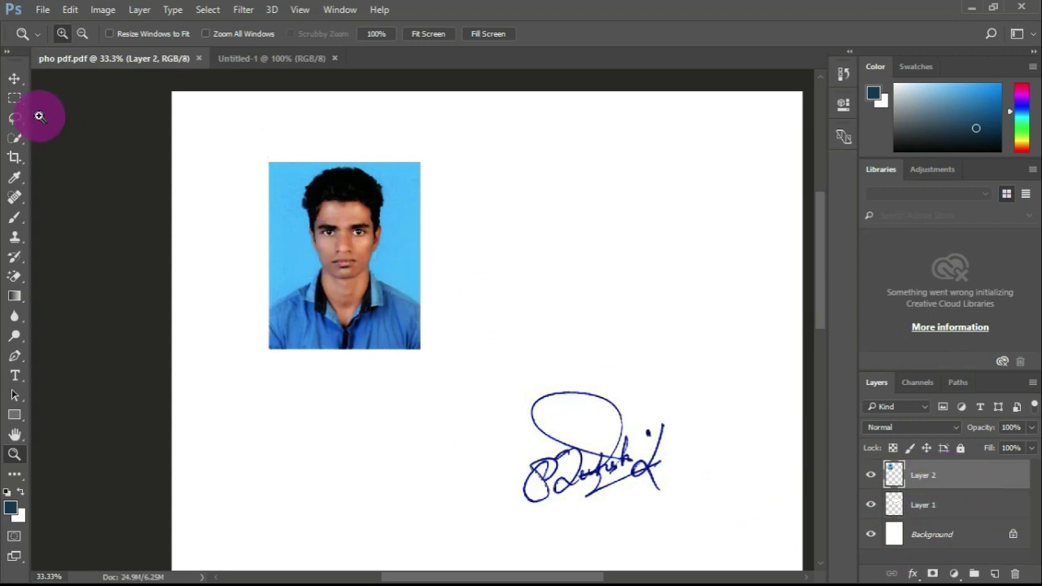
# Draw a rectangular marquee of about 2.06 × 2.5 in around the passport photo and copy it
pyautogui.click(15, 99)
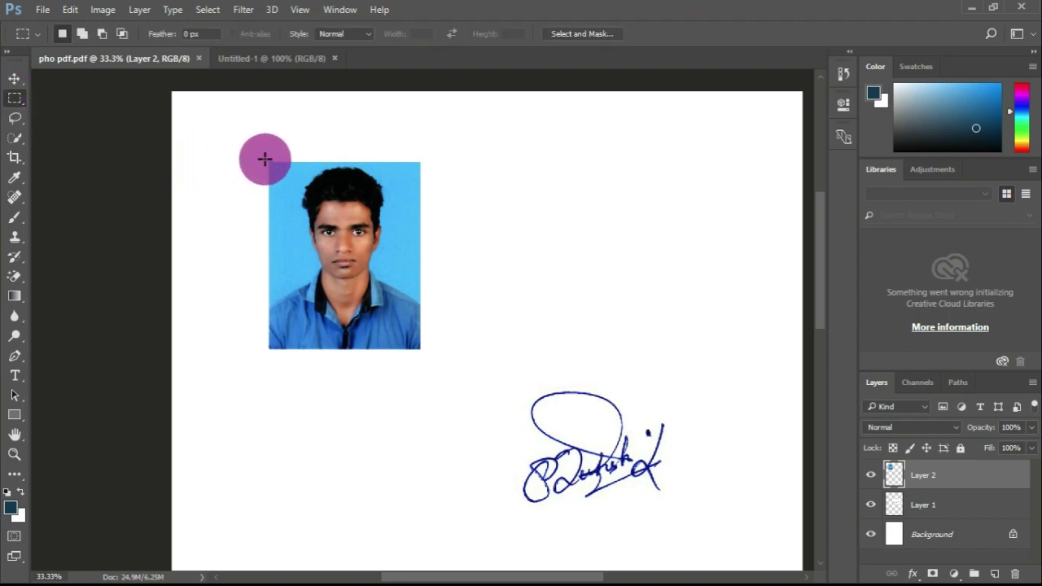
pyautogui.moveTo(267, 160); pyautogui.dragTo(422, 351)
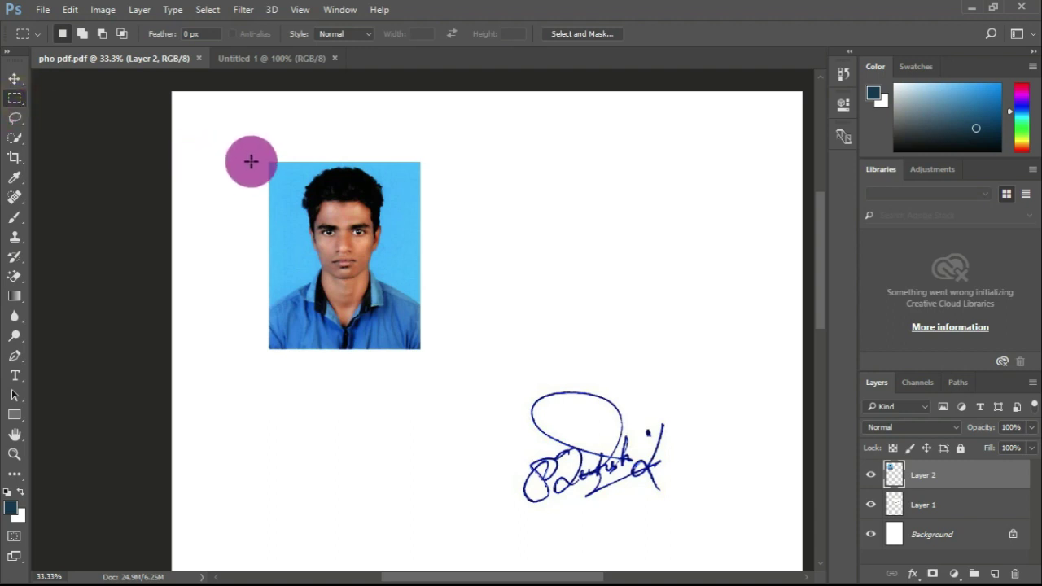
pyautogui.moveTo(265, 161); pyautogui.dragTo(423, 352)
pyautogui.click(70, 9)
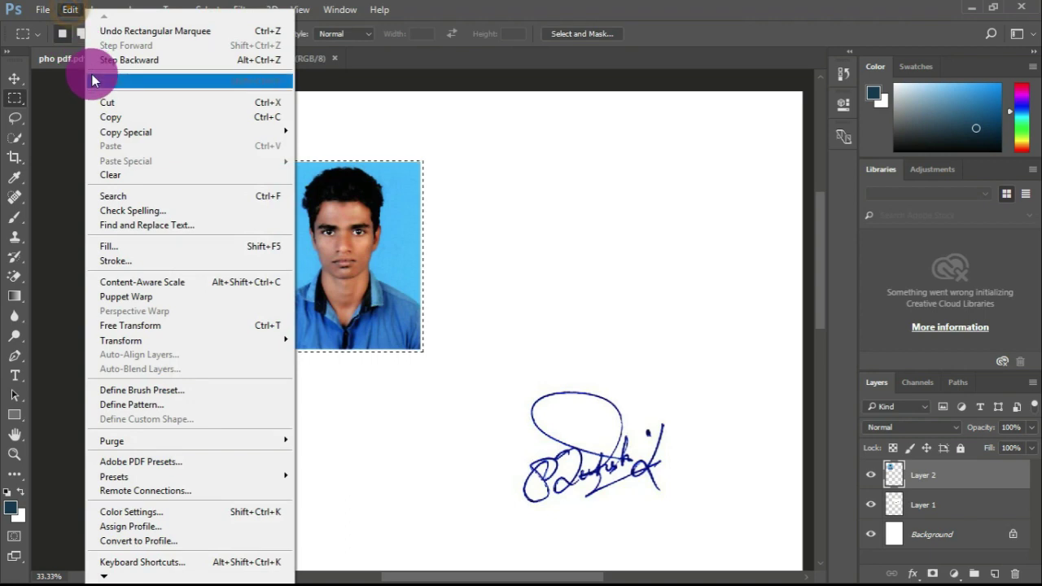
pyautogui.click(116, 117)
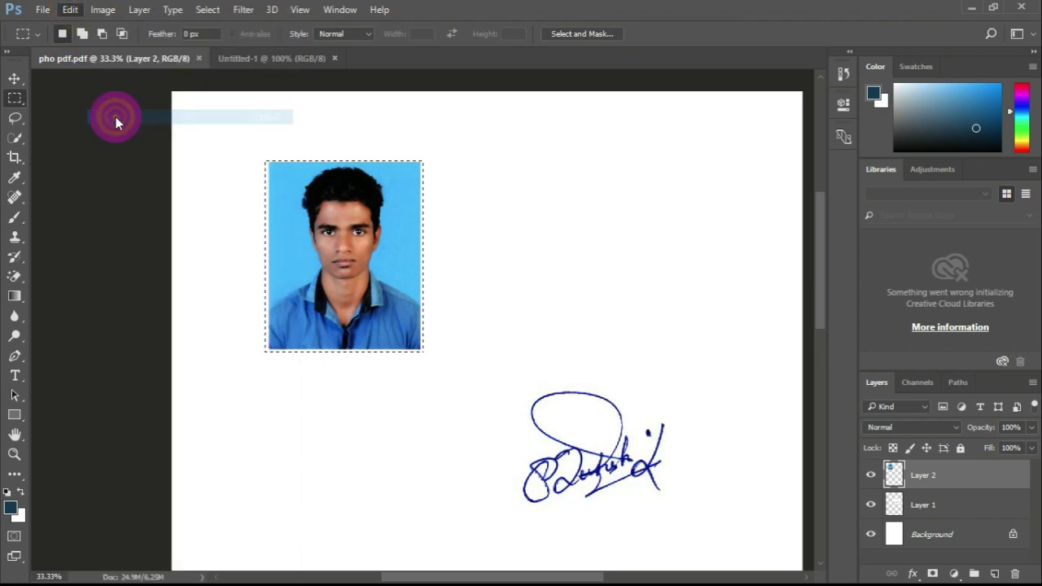
# Paste the copied passport photo into the Untitled-1 document
pyautogui.click(269, 59)
pyautogui.click(365, 190)
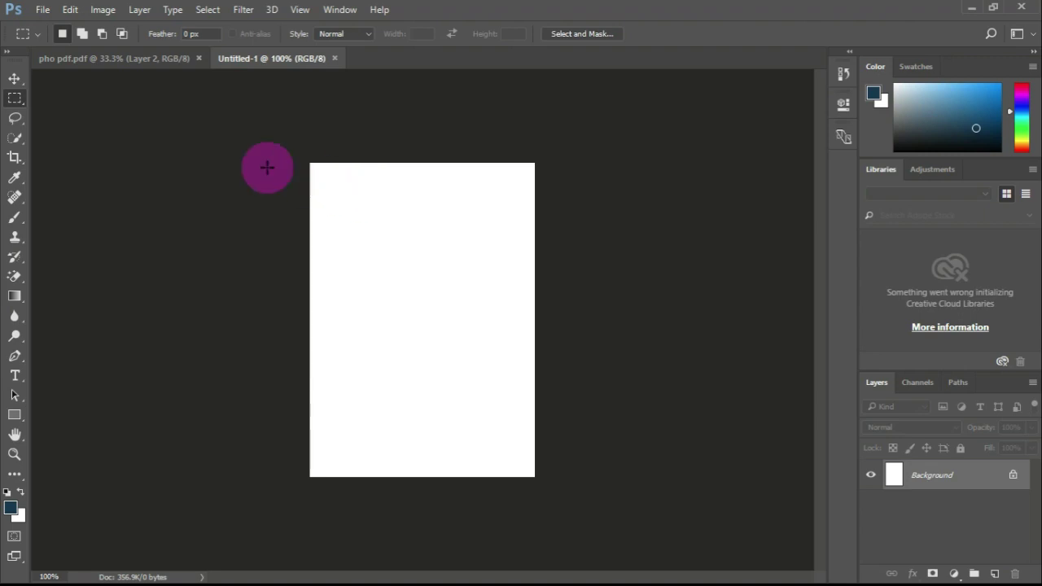
pyautogui.click(69, 10)
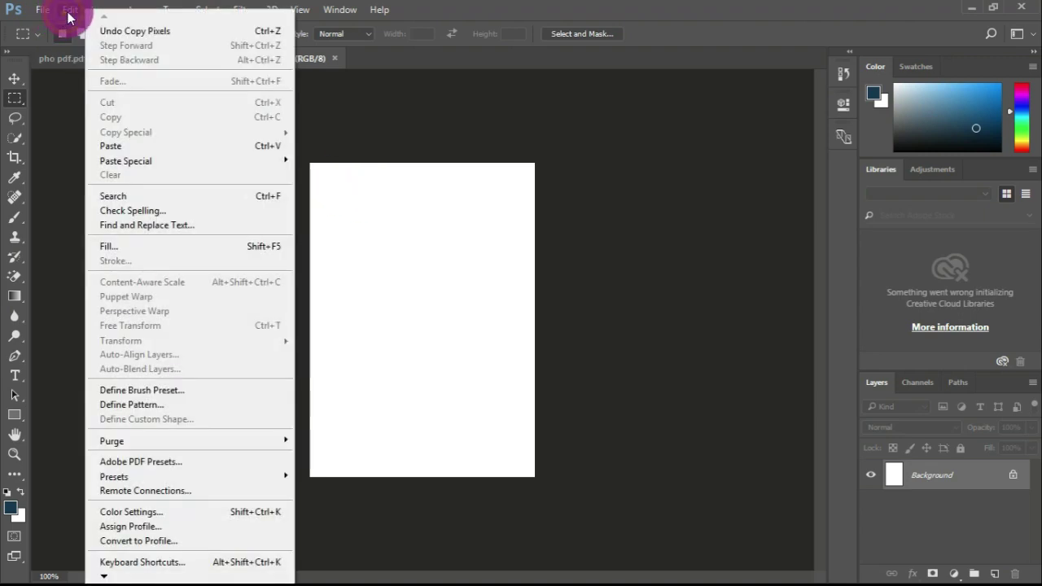
pyautogui.click(265, 147)
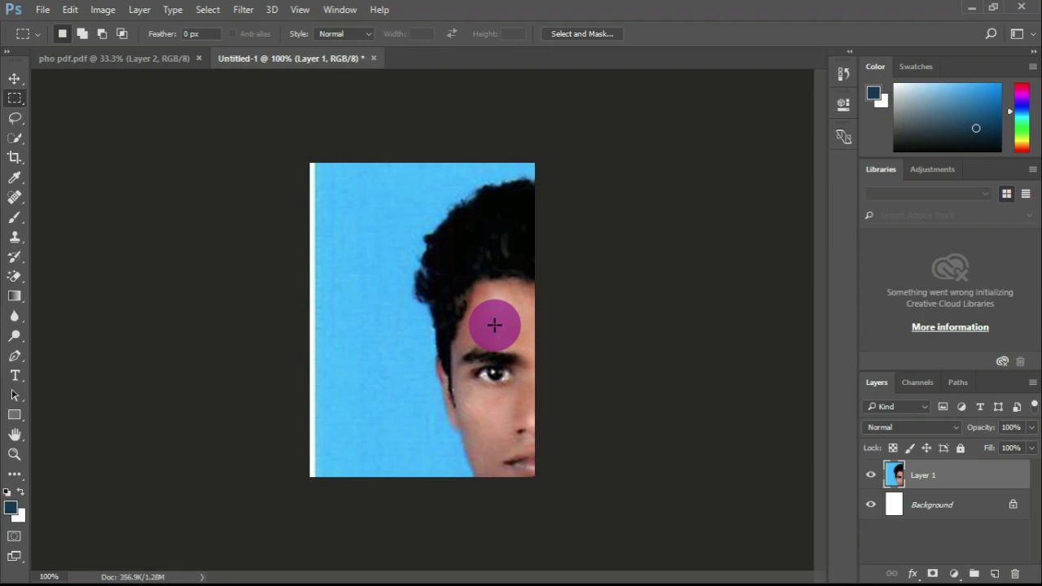
# Free-transform the pasted photo so it fills the whole 2.5 × 3.5 cm canvas
pyautogui.hotkey('ctrl', 't')
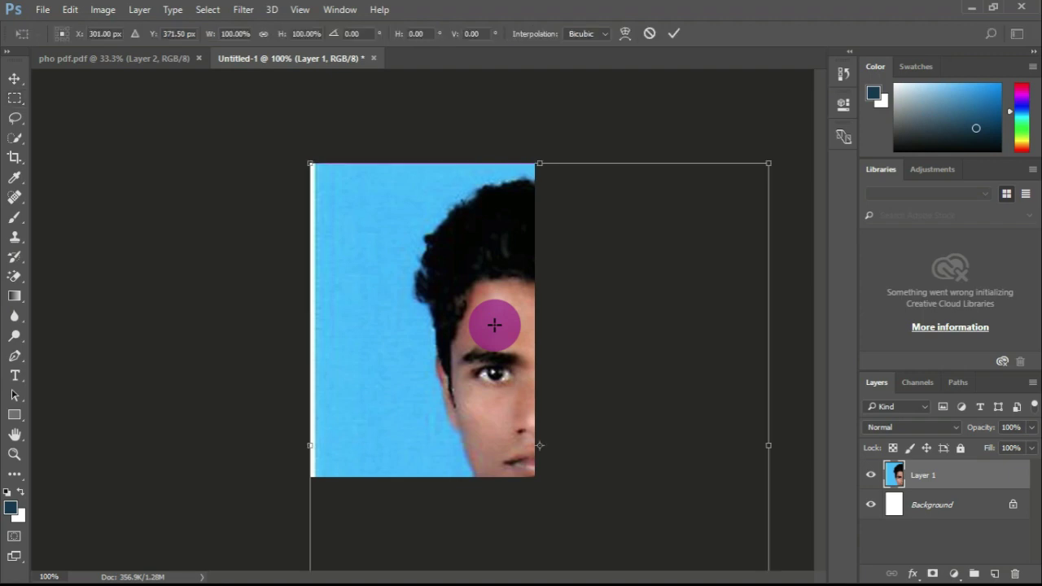
pyautogui.moveTo(330, 194)
pyautogui.mouseDown()
pyautogui.moveTo(454, 388)
pyautogui.moveTo(346, 199)
pyautogui.moveTo(503, 467)
pyautogui.moveTo(395, 261)
pyautogui.moveTo(326, 178)
pyautogui.mouseUp()
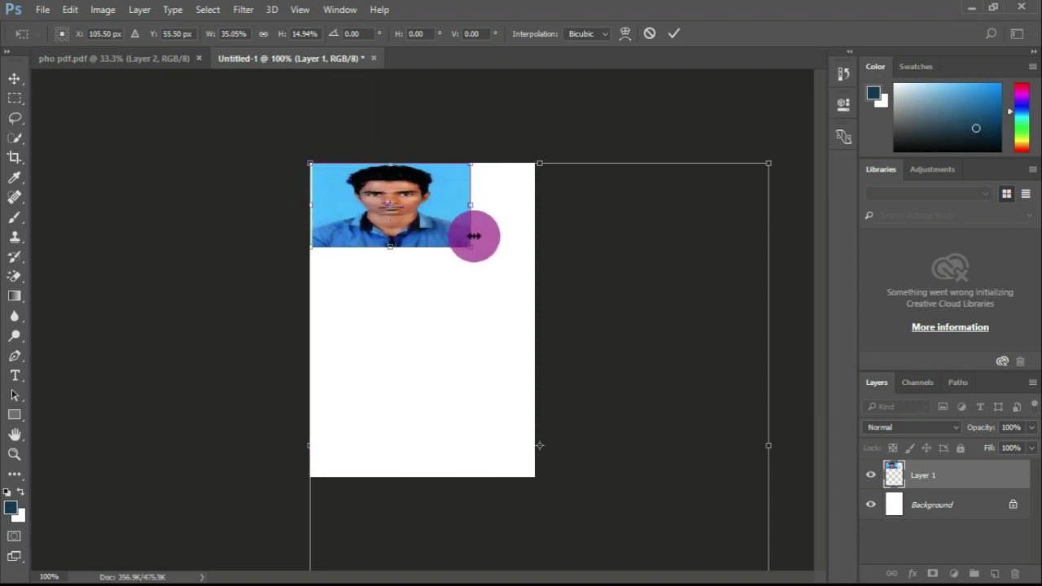
pyautogui.moveTo(471, 247); pyautogui.dragTo(534, 477)
pyautogui.press('Return')
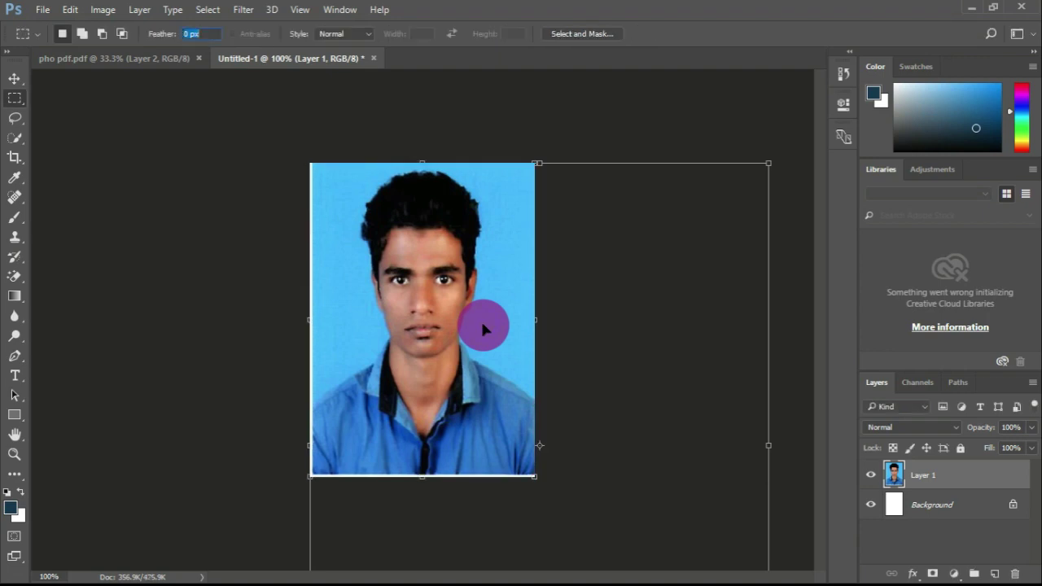
# Save the resized photo as a JPEG named hosee
pyautogui.click(44, 12)
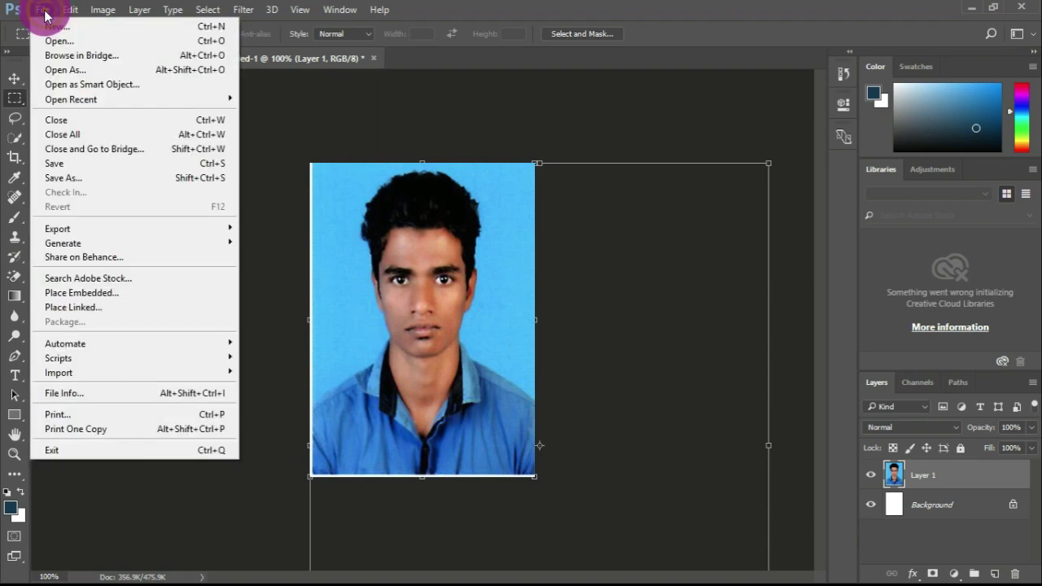
pyautogui.click(94, 178)
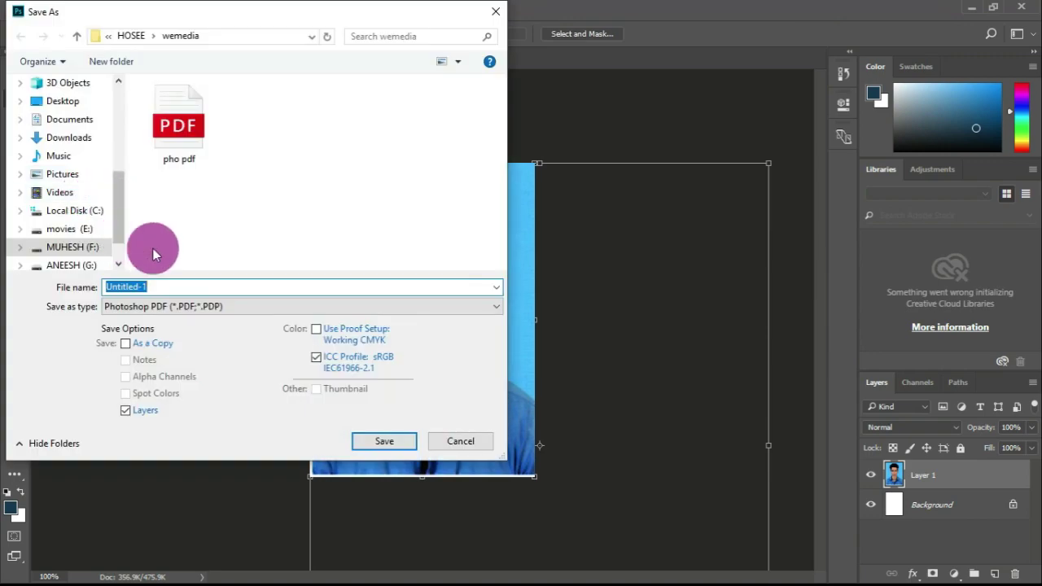
pyautogui.click(202, 307)
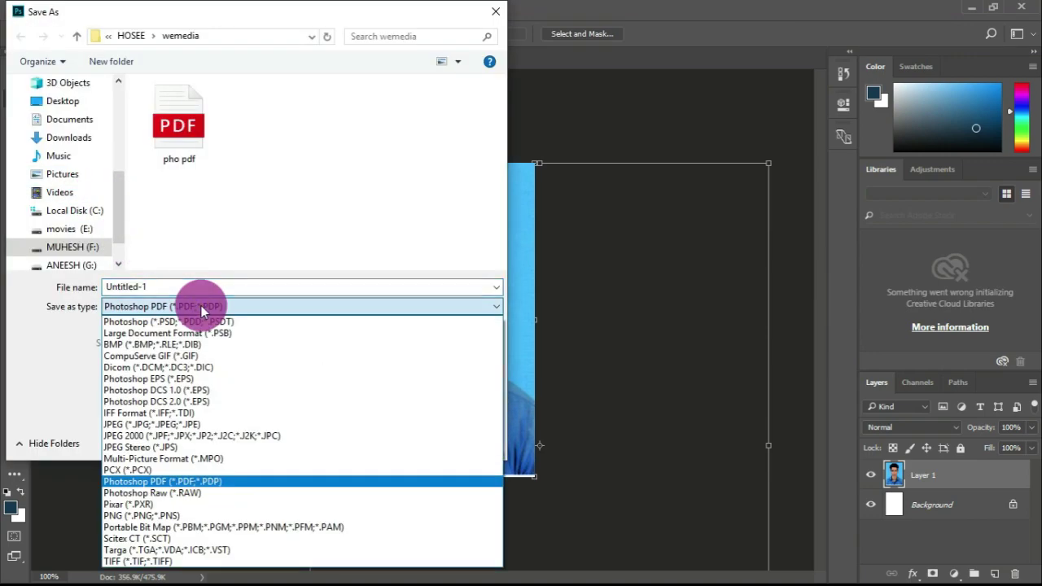
pyautogui.click(202, 310)
pyautogui.click(202, 310)
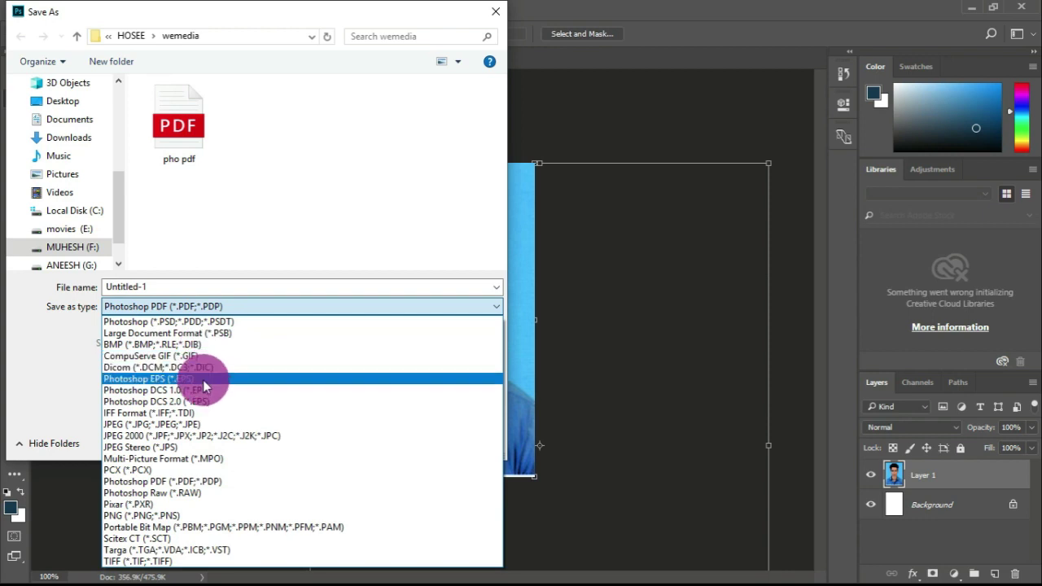
pyautogui.click(175, 425)
pyautogui.doubleClick(167, 288)
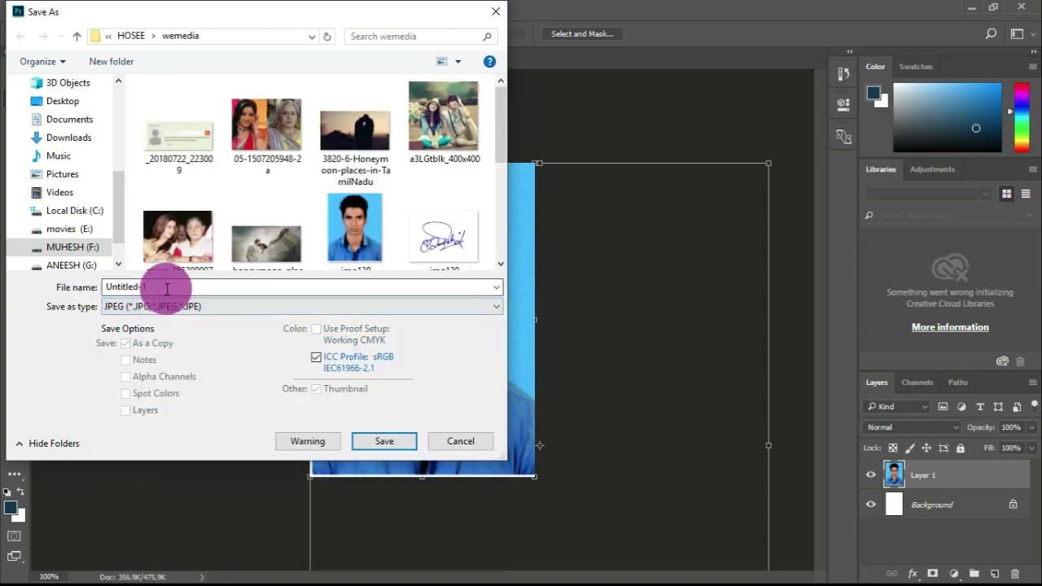
pyautogui.write('hosee')
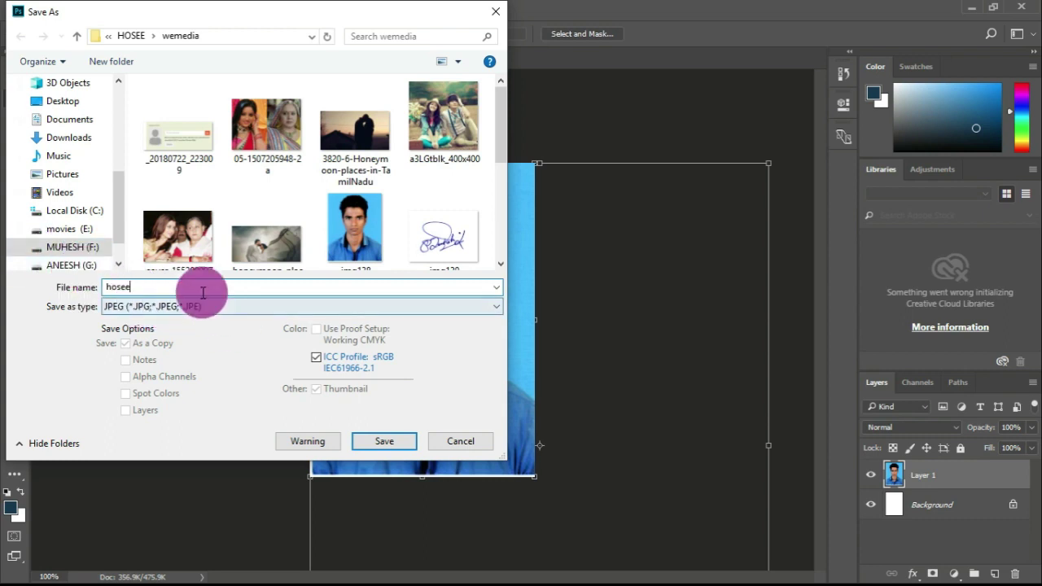
pyautogui.click(394, 441)
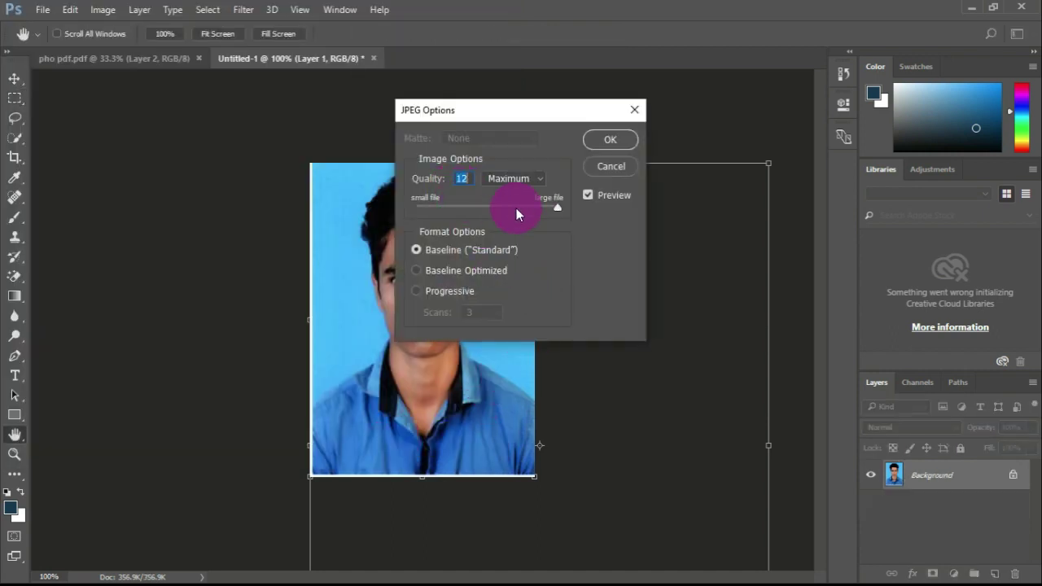
# Accept maximum-quality JPEG options, dismiss the out-of-memory error, and minimize Photoshop
pyautogui.click(611, 141)
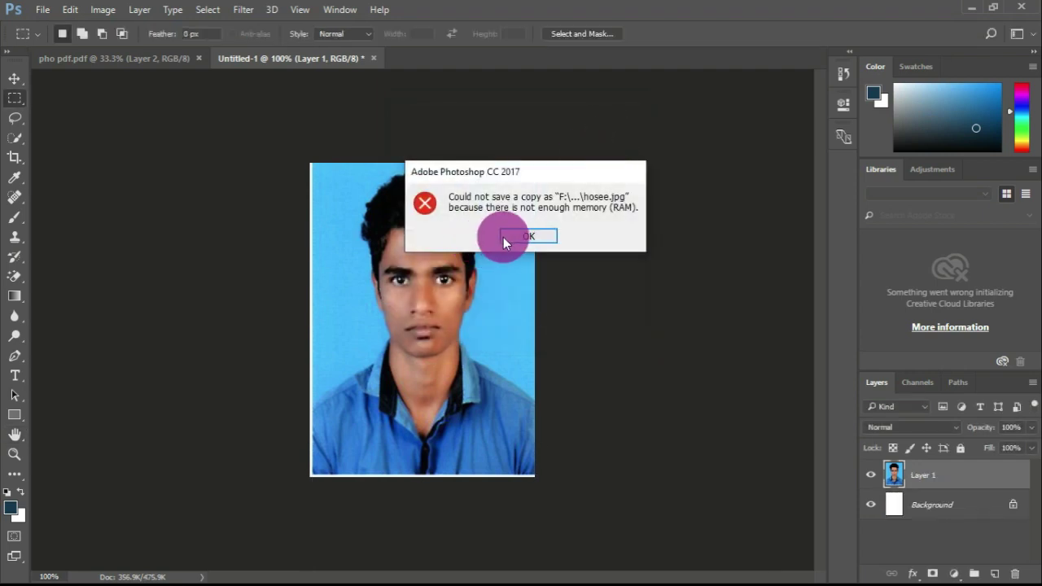
pyautogui.click(502, 237)
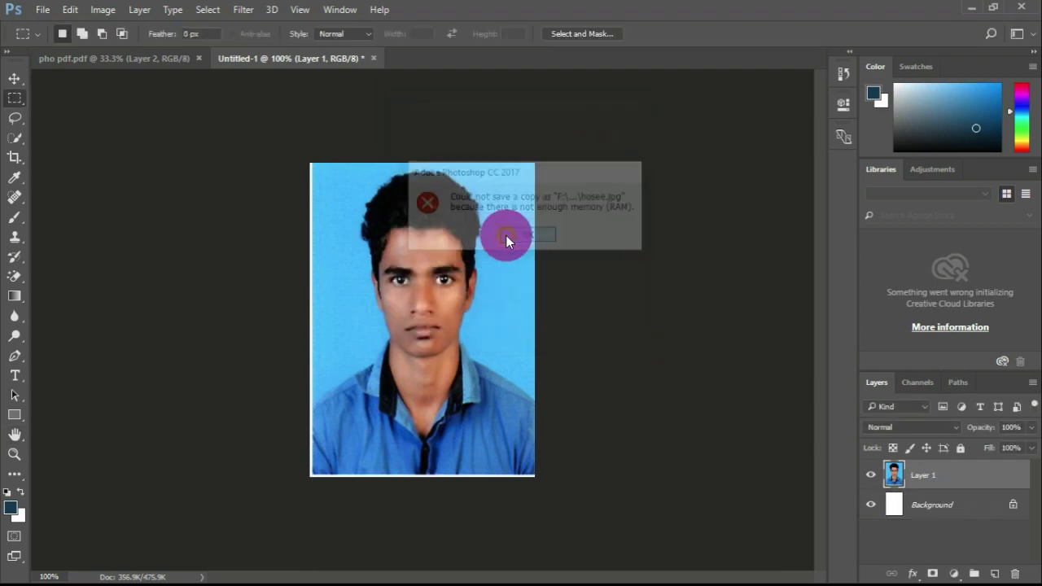
pyautogui.click(976, 8)
# Browse from This PC to the wemedia folder inside HOSEE
pyautogui.doubleClick(23, 33)
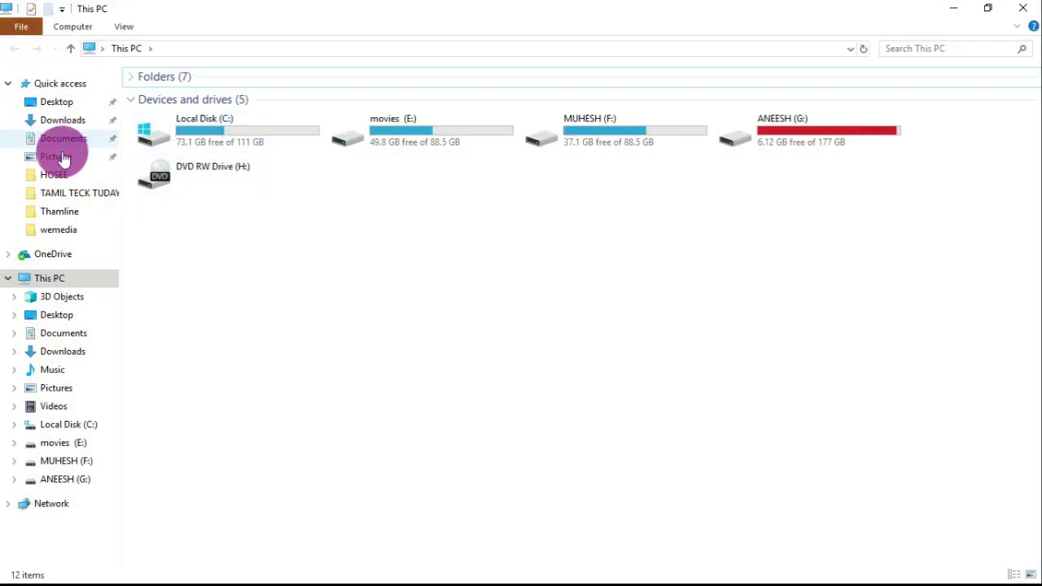
pyautogui.click(53, 173)
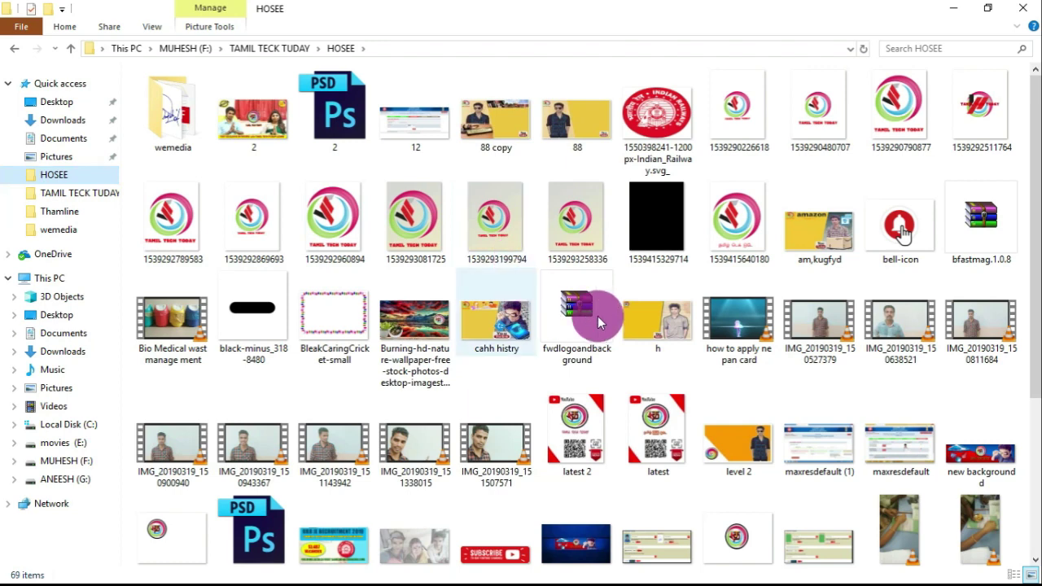
pyautogui.doubleClick(156, 122)
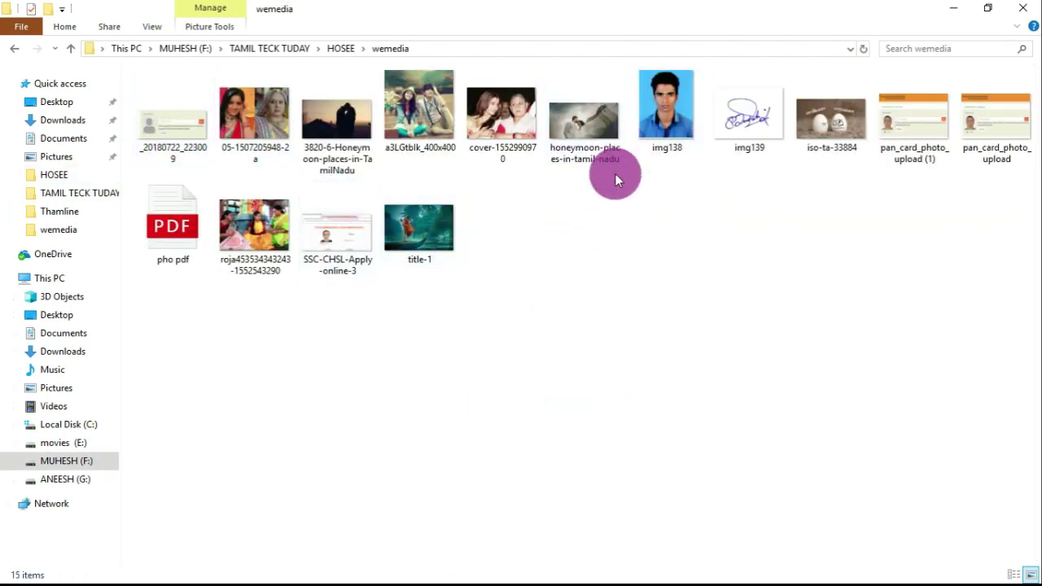
# Check img138's size (24.0 KB) in its Properties, then select the img139 signature file
pyautogui.click(683, 130)
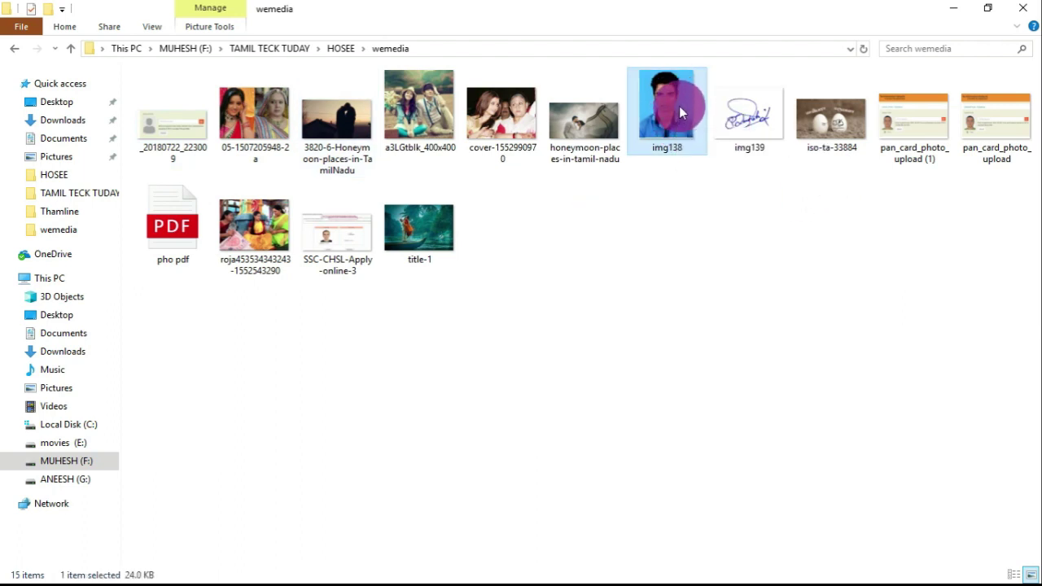
pyautogui.rightClick(679, 107)
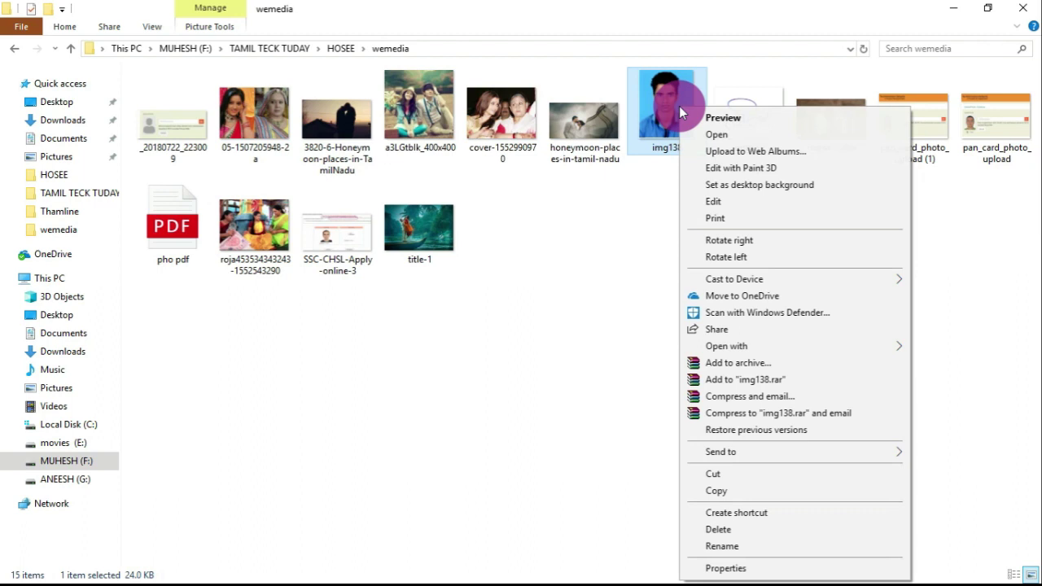
pyautogui.click(741, 567)
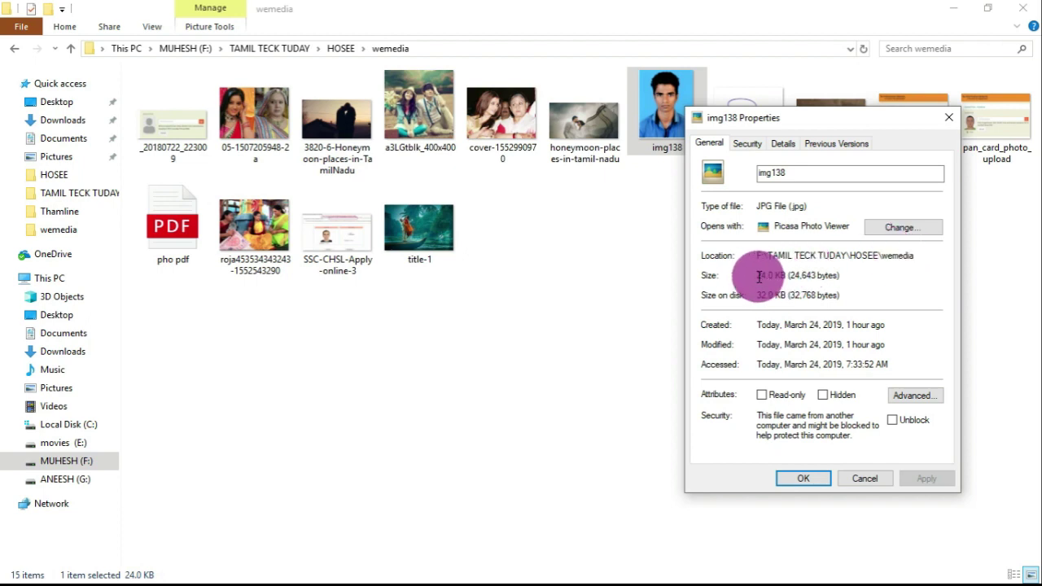
pyautogui.rightClick(759, 276)
pyautogui.click(760, 275)
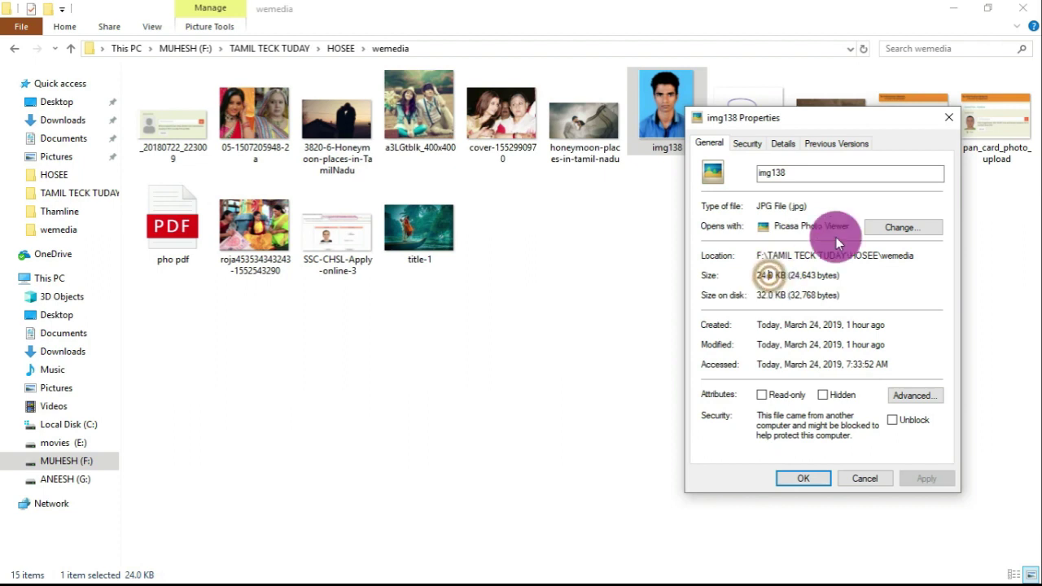
pyautogui.click(948, 119)
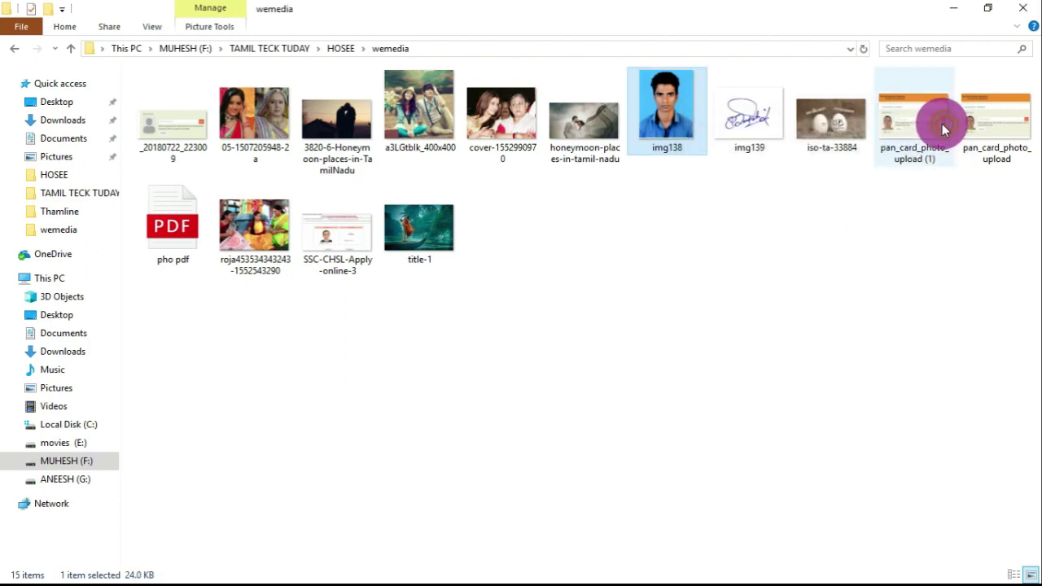
pyautogui.click(745, 123)
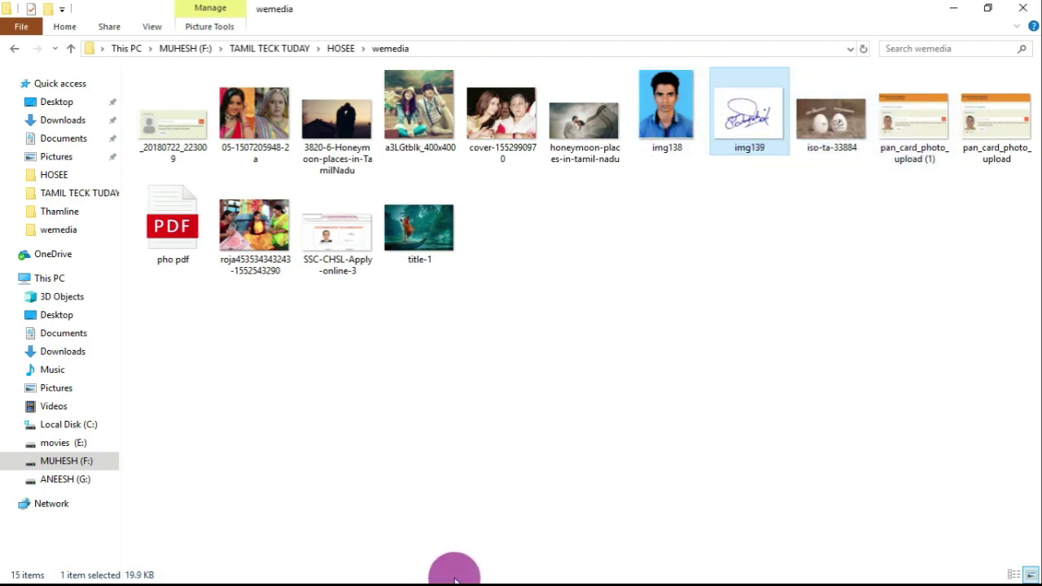
# Close Untitled-1 without saving, clear the selection, and make Layer 1 active in pho pdf.pdf
pyautogui.click(957, 10)
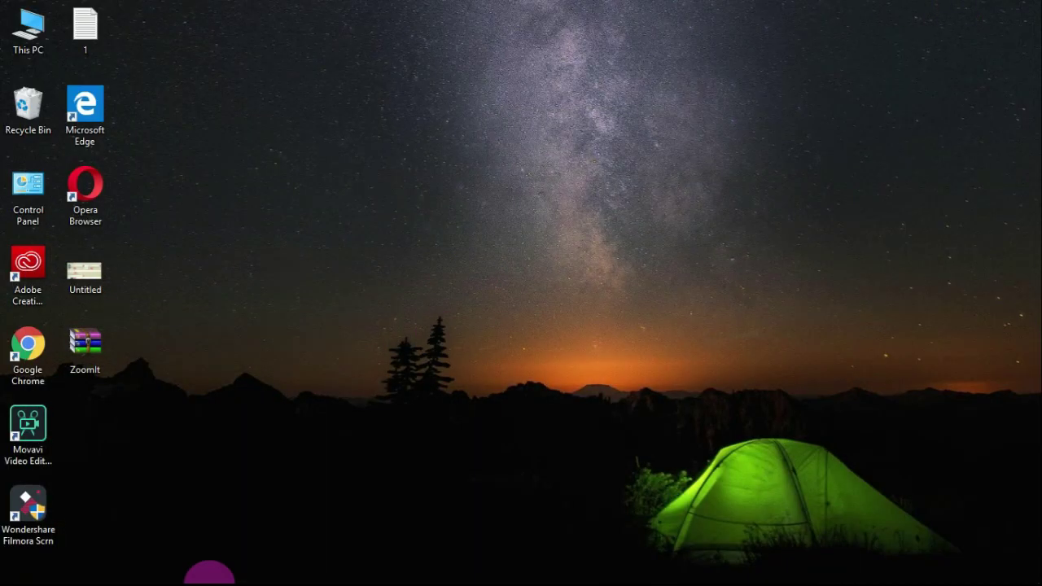
pyautogui.click(244, 571)
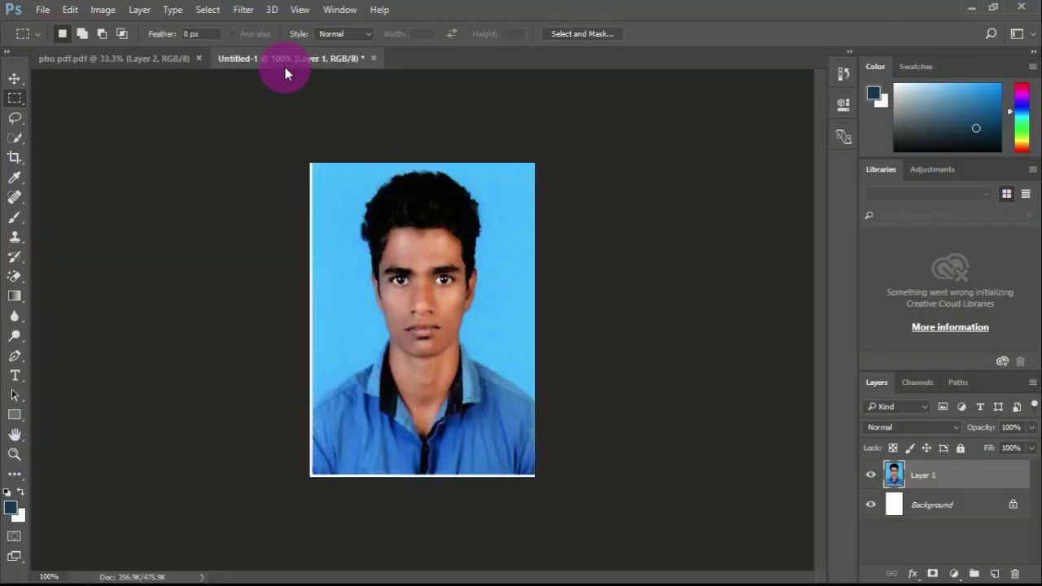
pyautogui.click(374, 59)
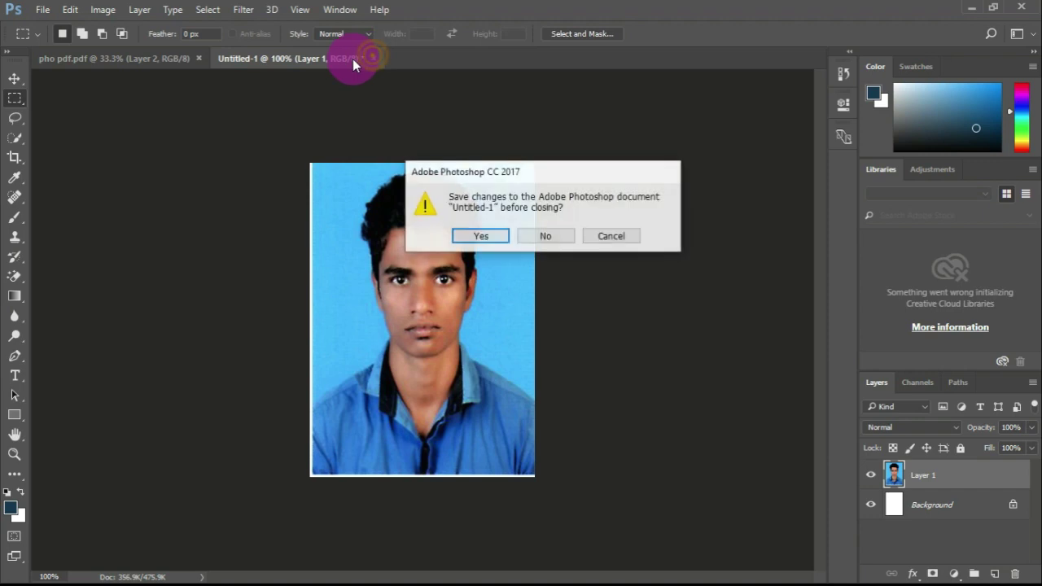
pyautogui.click(575, 236)
pyautogui.click(693, 345)
pyautogui.click(947, 505)
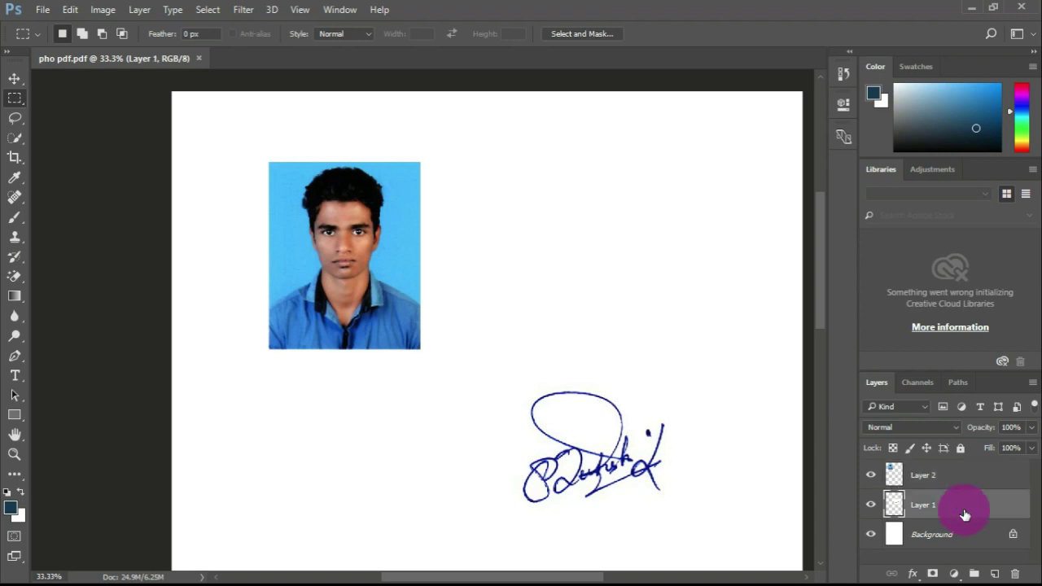
pyautogui.click(43, 10)
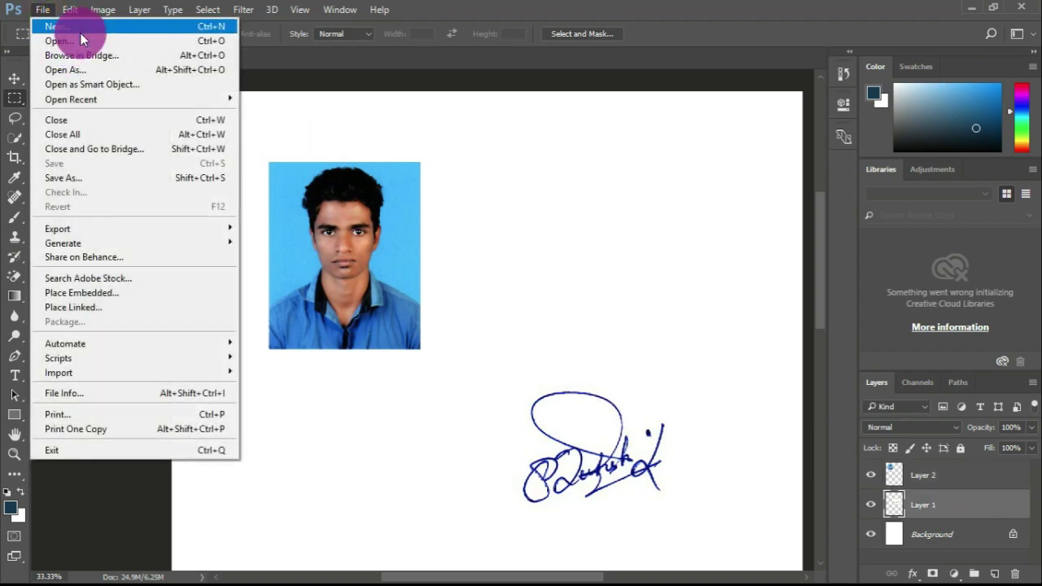
# Create a first centimetre document at 2 cm wide by 4.5 cm tall
pyautogui.click(79, 31)
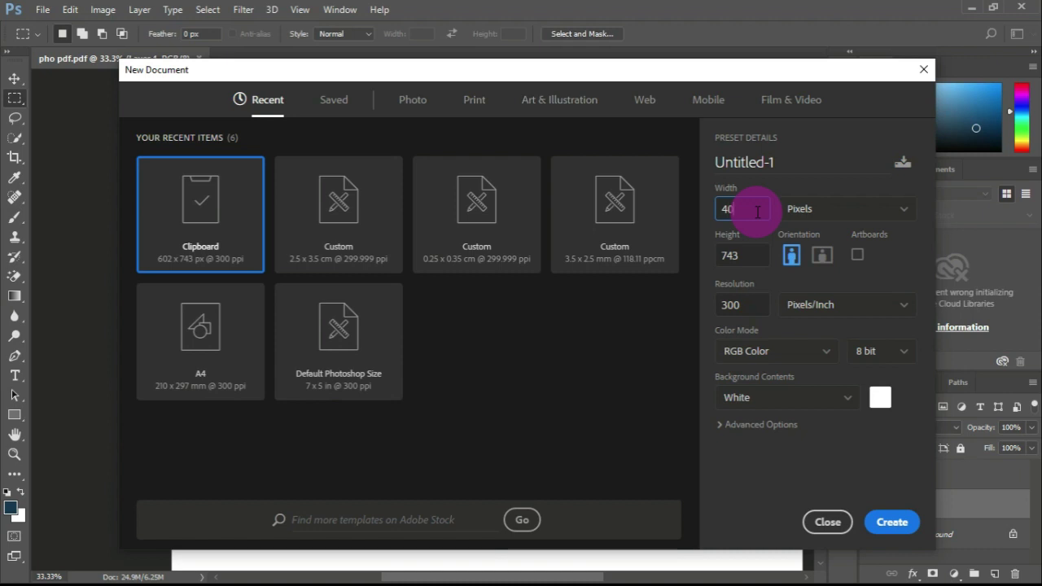
pyautogui.doubleClick(730, 211)
pyautogui.write('602')
pyautogui.click(872, 208)
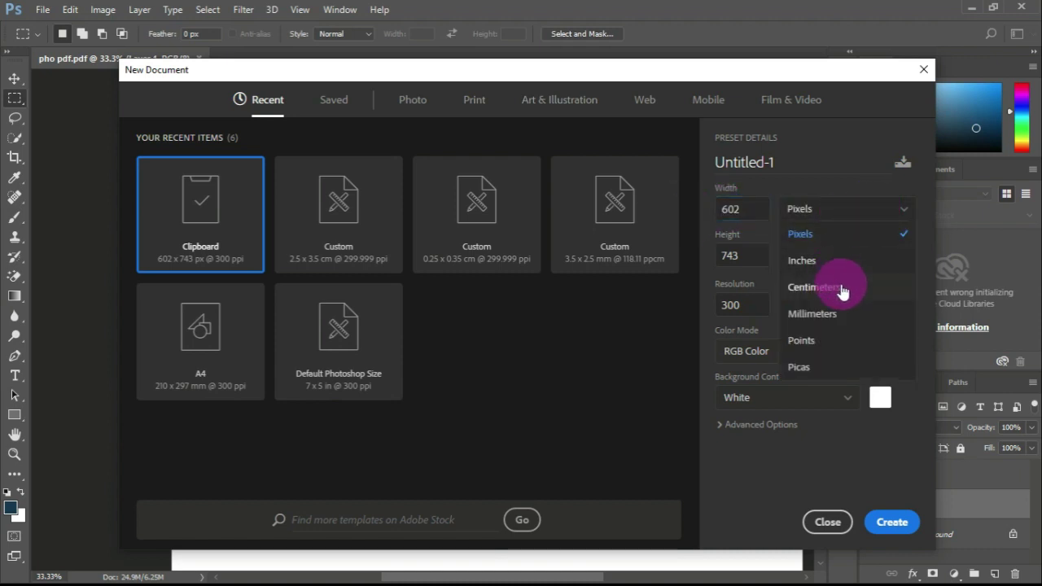
pyautogui.click(814, 288)
pyautogui.click(743, 210)
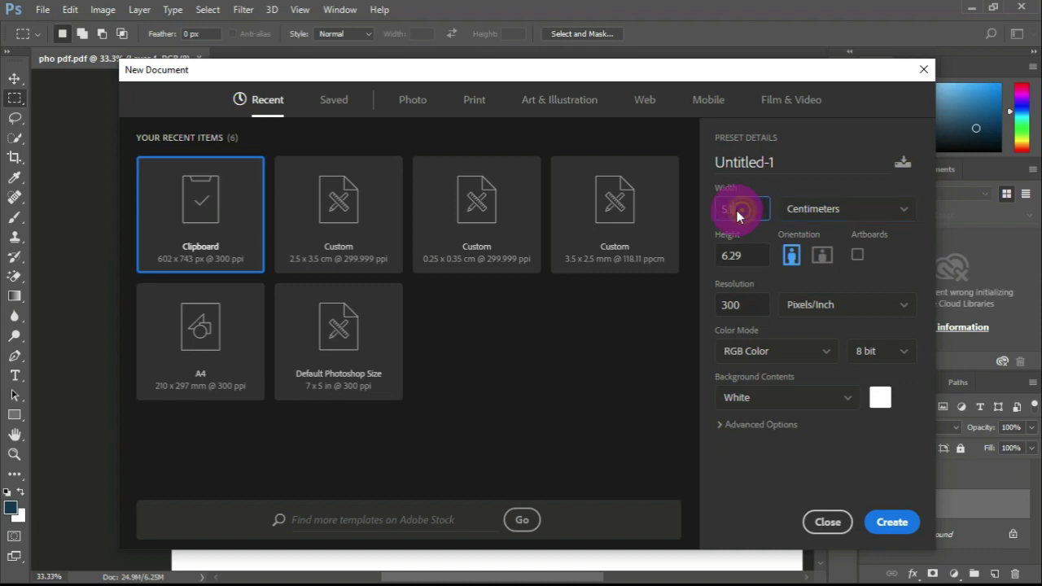
pyautogui.moveTo(740, 213); pyautogui.dragTo(683, 213)
pyautogui.press('BackSpace')
pyautogui.write('2')
pyautogui.moveTo(756, 248); pyautogui.dragTo(664, 243)
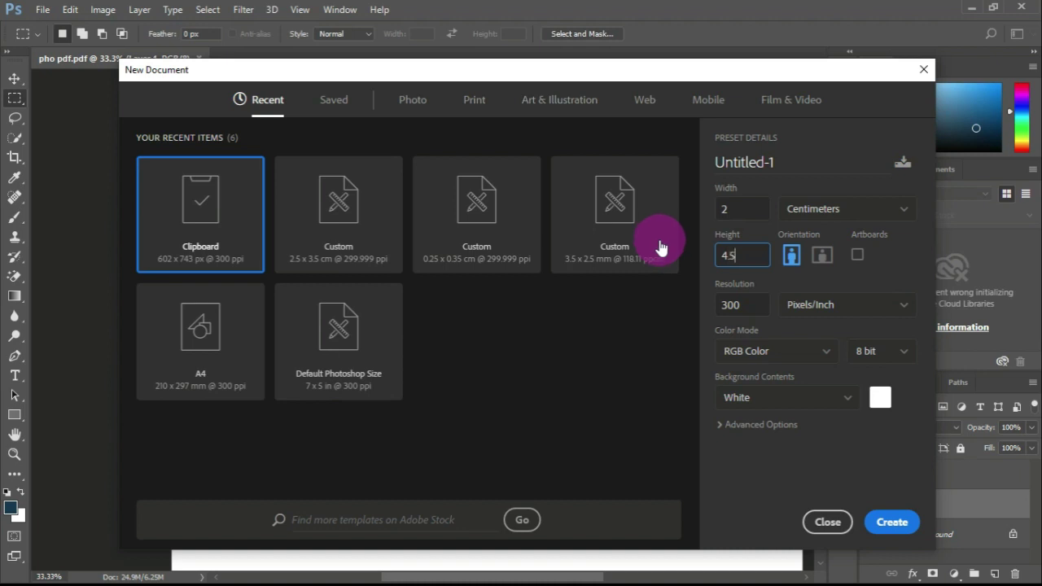
pyautogui.write('4.5')
pyautogui.press('Return')
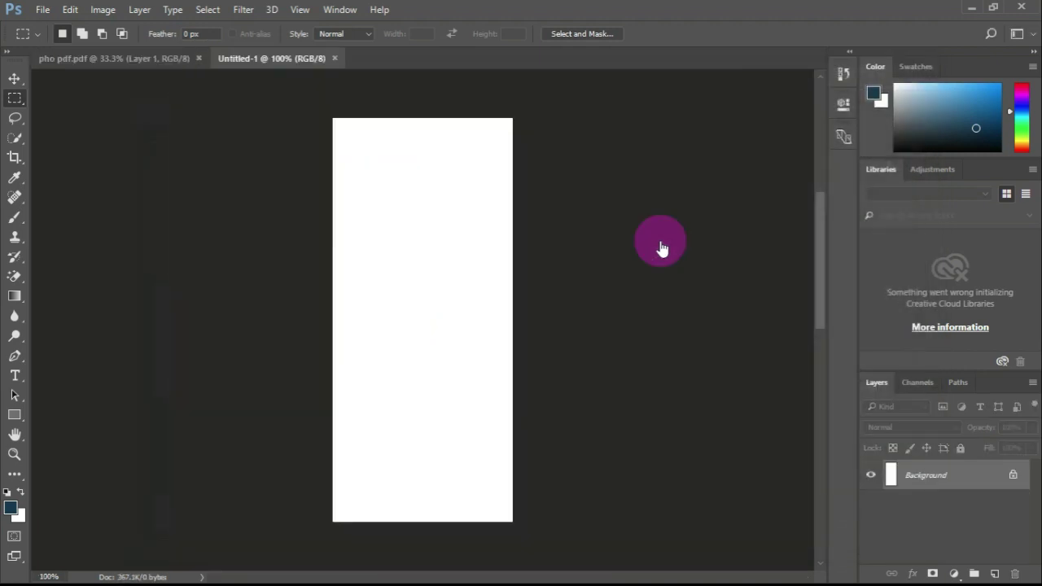
# Discard the tall document and create a 4.5 × 2 cm landscape document at 300 ppi
pyautogui.click(332, 59)
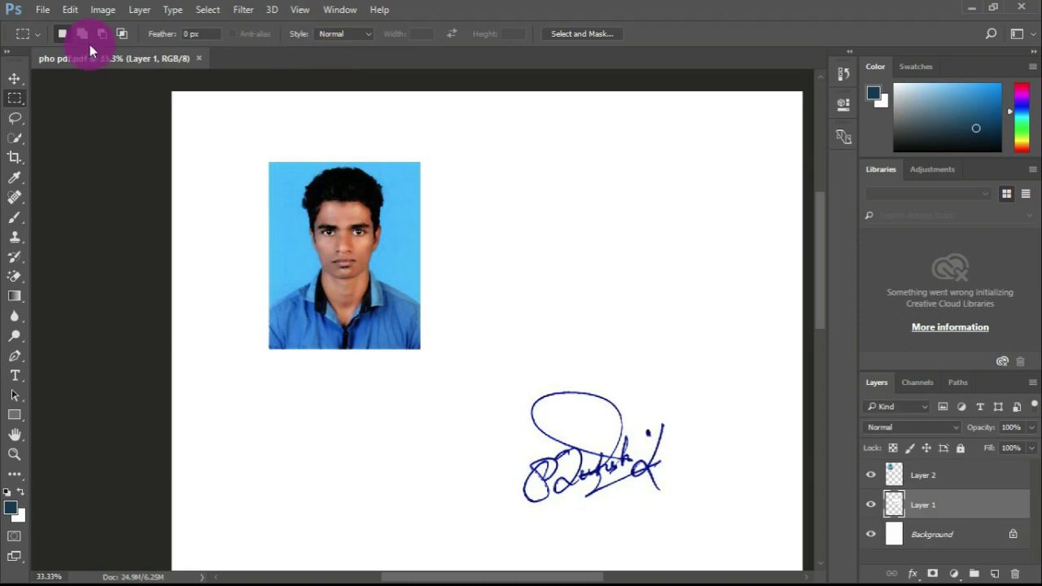
pyautogui.click(39, 10)
pyautogui.click(57, 30)
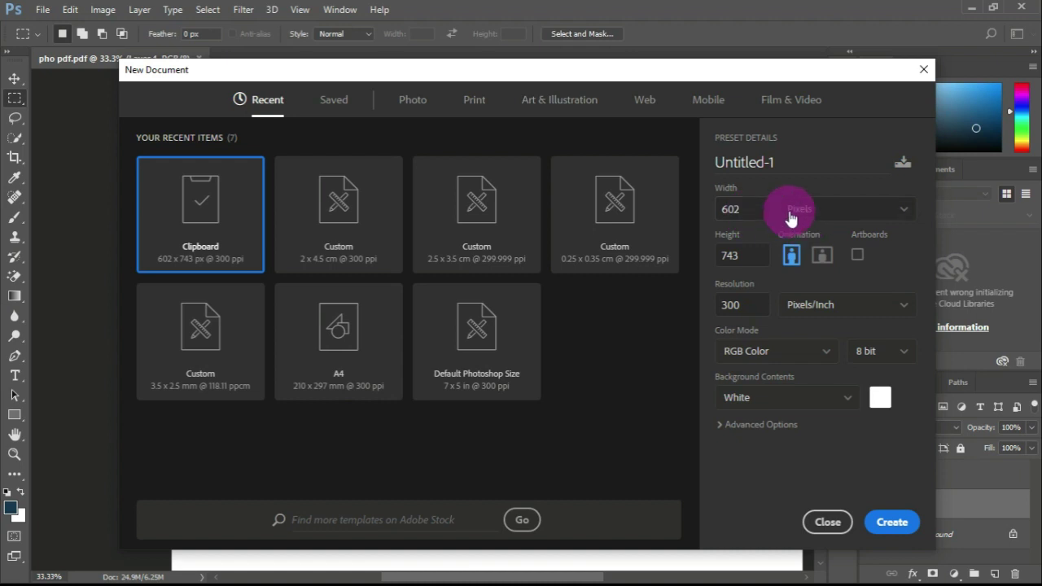
pyautogui.click(800, 216)
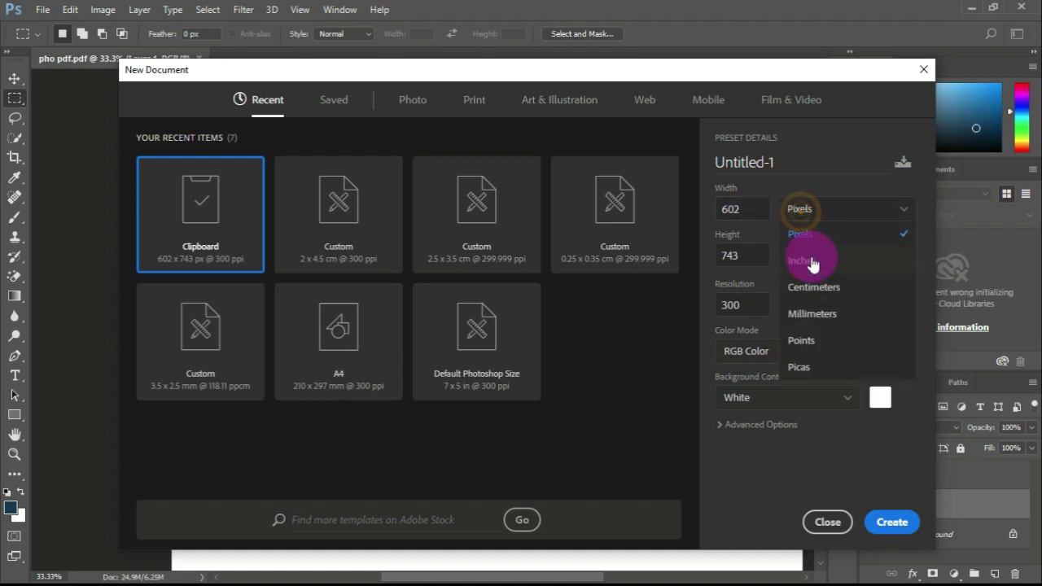
pyautogui.click(829, 297)
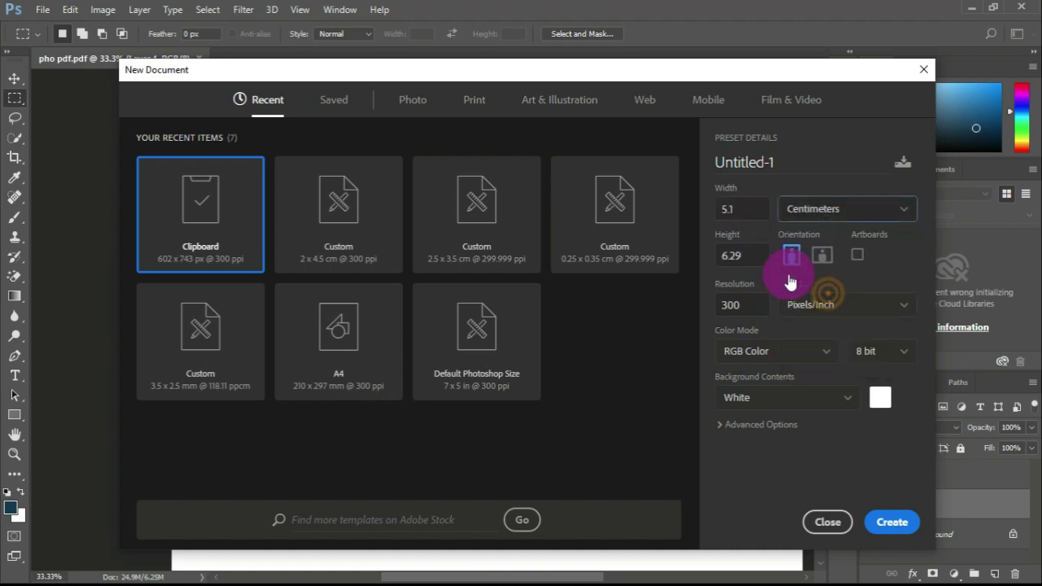
pyautogui.click(757, 255)
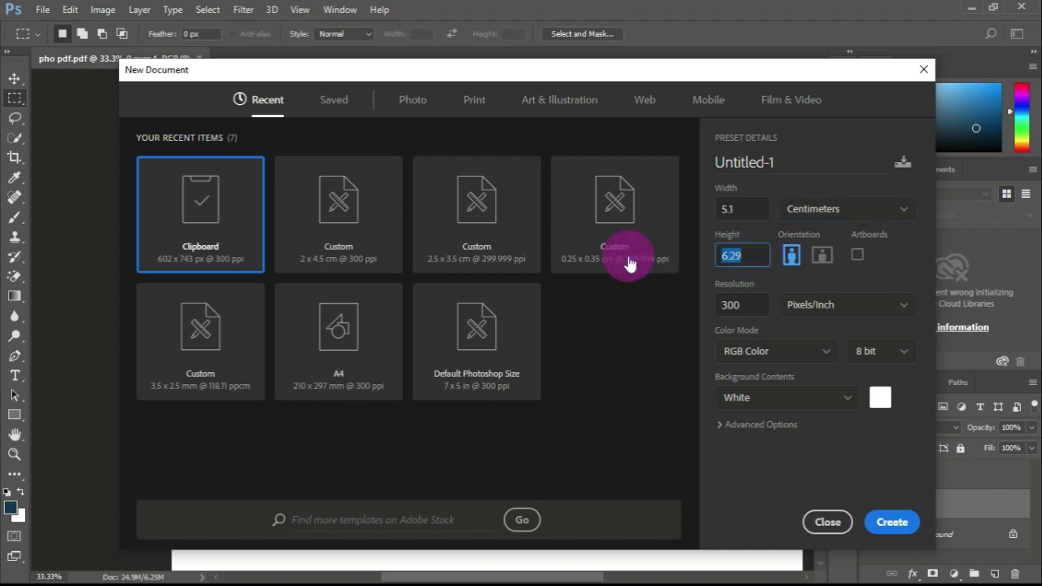
pyautogui.click(737, 208)
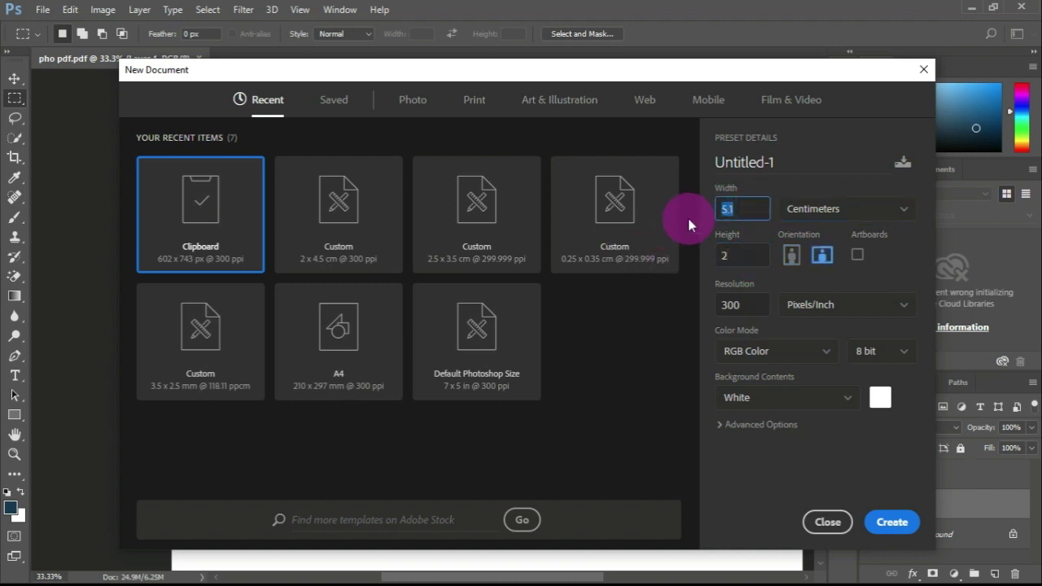
pyautogui.write('4.5')
pyautogui.press('Return')
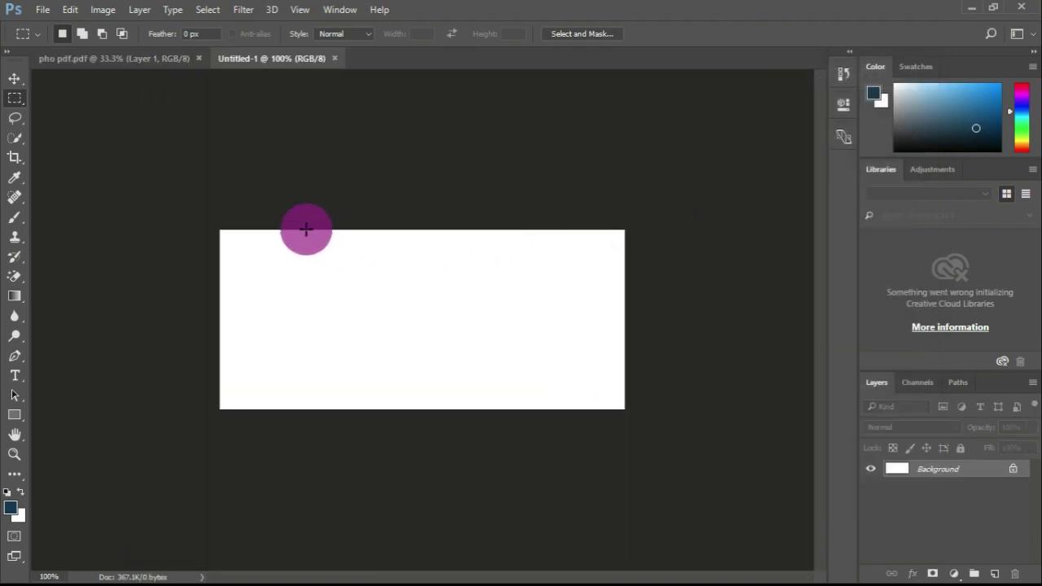
# Select the signature area on the pho pdf scan and copy it
pyautogui.click(171, 60)
pyautogui.moveTo(487, 376); pyautogui.dragTo(708, 511)
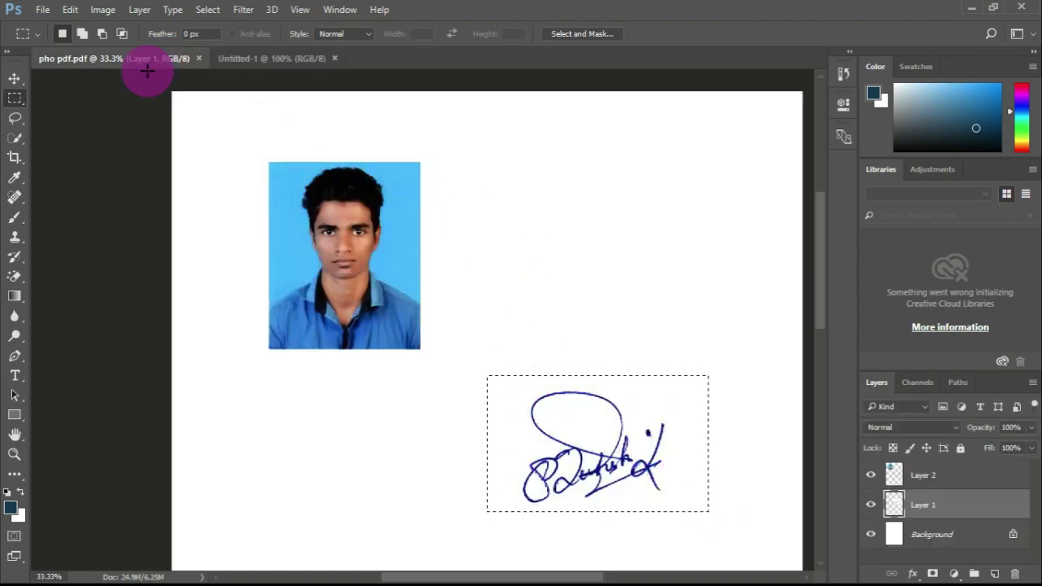
pyautogui.click(70, 9)
pyautogui.click(112, 119)
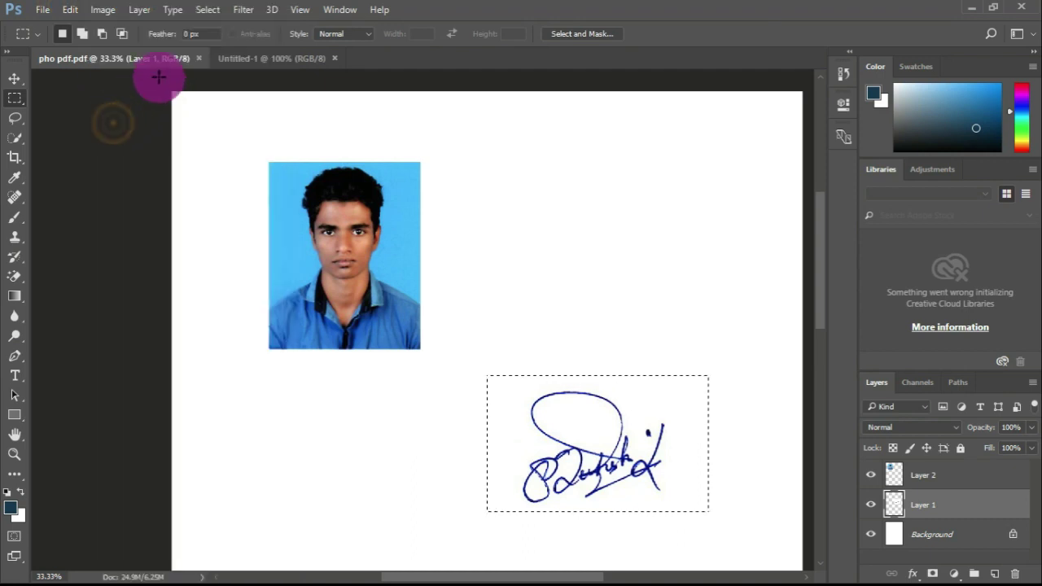
# Paste the signature into Untitled-1 and scale it up to fill most of the canvas
pyautogui.click(258, 60)
pyautogui.hotkey('ctrl', 'v')
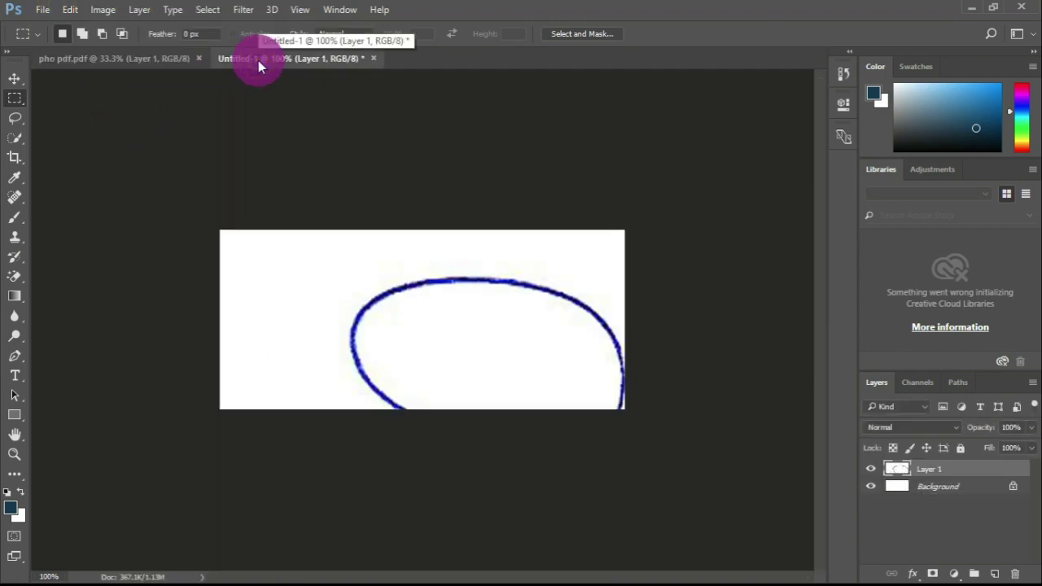
pyautogui.hotkey('ctrl', 't')
pyautogui.moveTo(221, 231)
pyautogui.mouseDown()
pyautogui.moveTo(622, 490)
pyautogui.moveTo(728, 530)
pyautogui.moveTo(596, 435)
pyautogui.moveTo(396, 318)
pyautogui.moveTo(342, 270)
pyautogui.moveTo(275, 236)
pyautogui.mouseUp()
pyautogui.moveTo(401, 336)
pyautogui.mouseDown()
pyautogui.moveTo(432, 363)
pyautogui.moveTo(628, 401)
pyautogui.mouseUp()
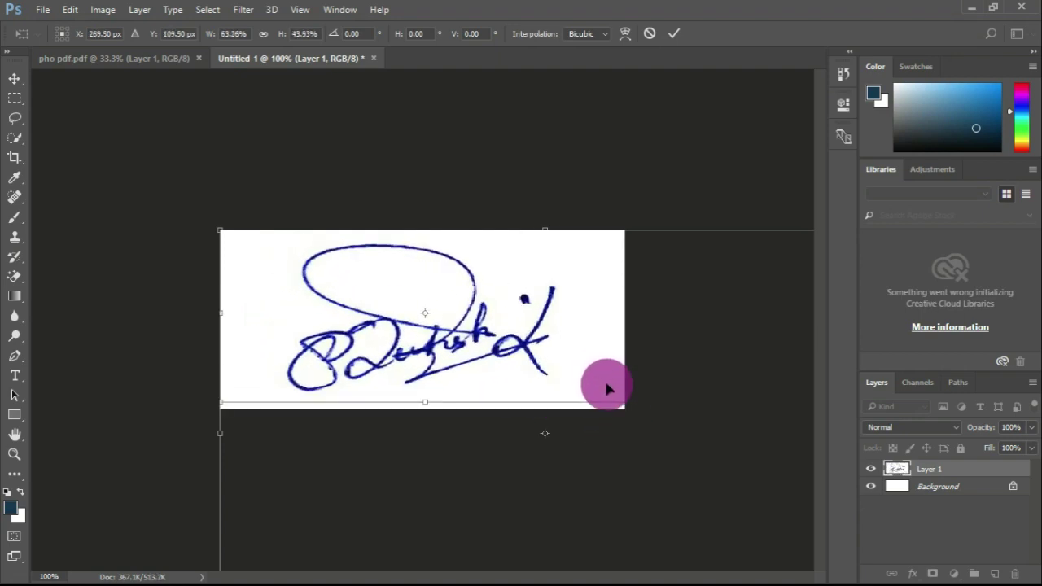
pyautogui.press('Return')
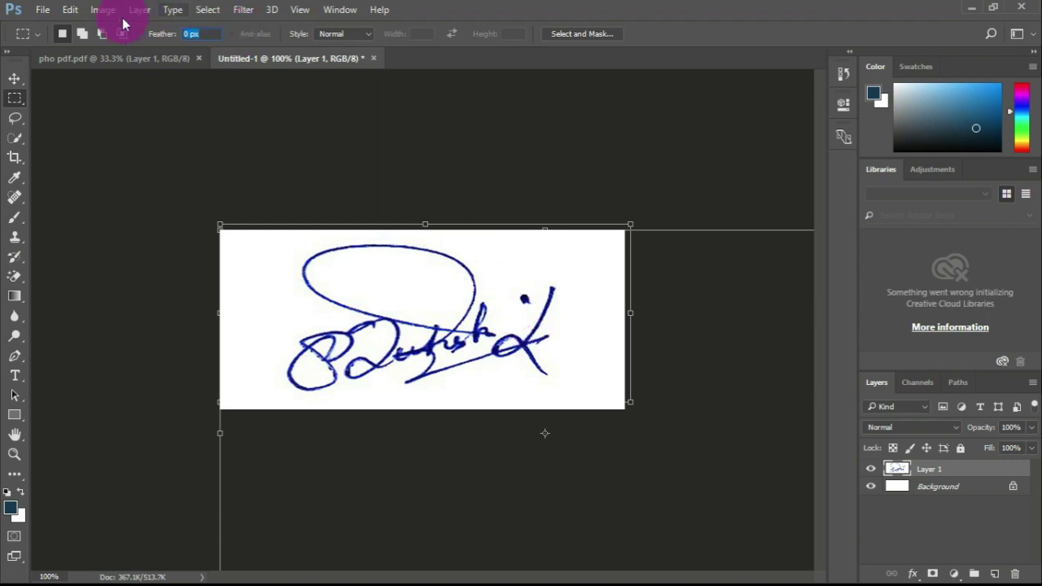
# Try Save As twice, dismiss both not-enough-memory errors, then close Untitled-1 without saving
pyautogui.click(43, 9)
pyautogui.click(102, 178)
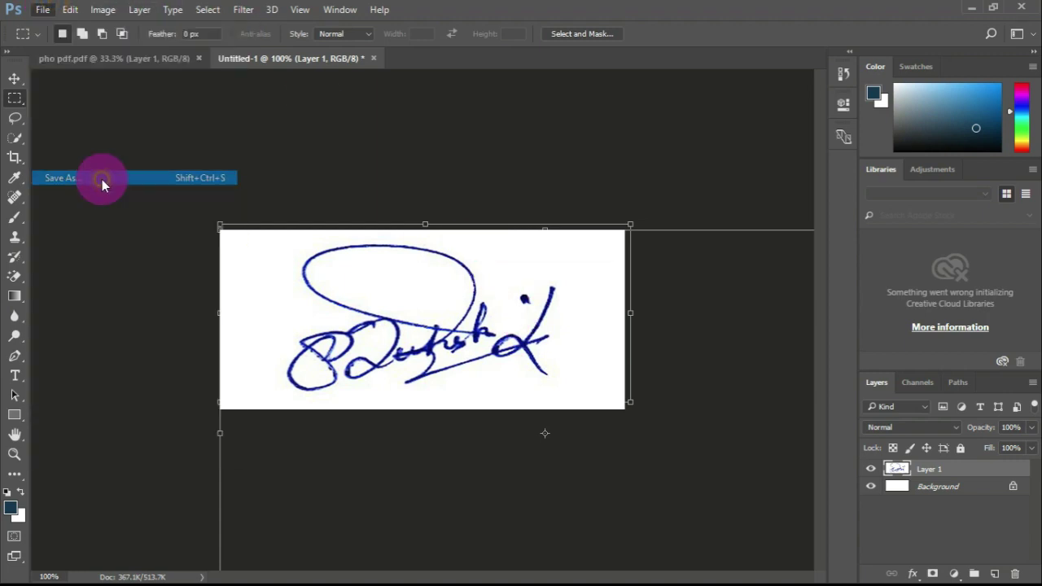
pyautogui.click(529, 236)
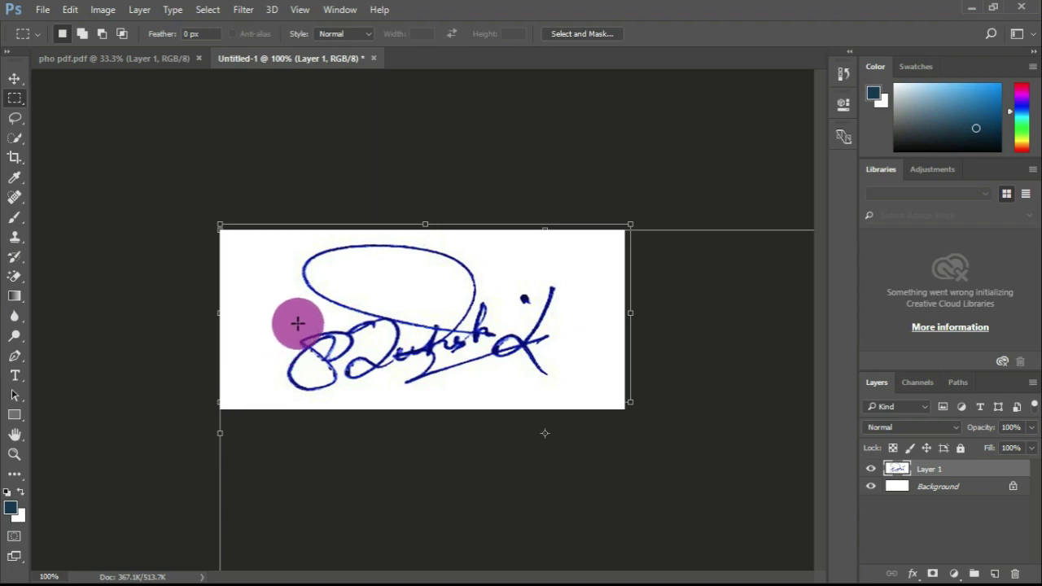
pyautogui.click(42, 10)
pyautogui.click(99, 178)
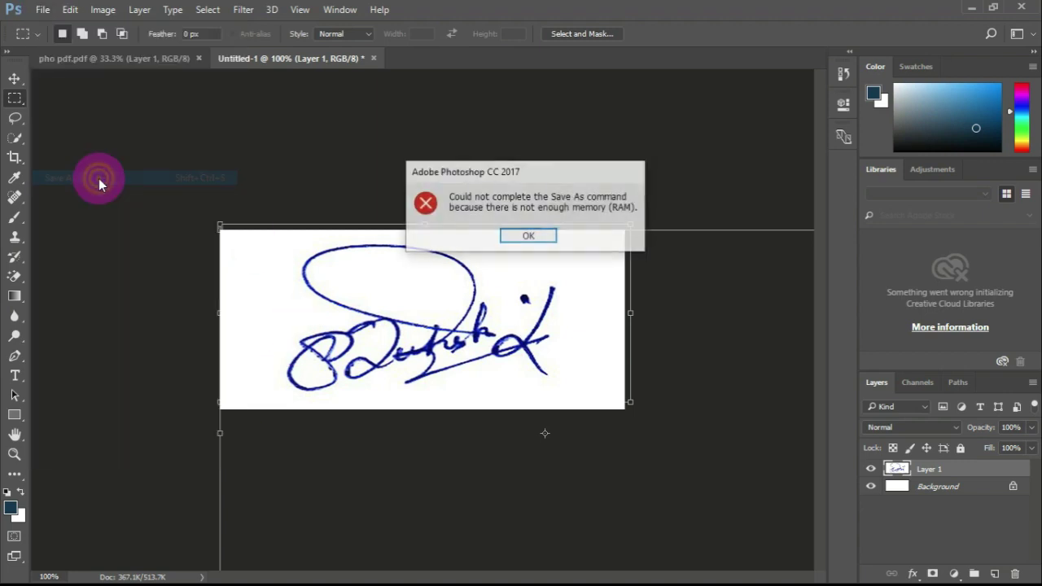
pyautogui.click(529, 236)
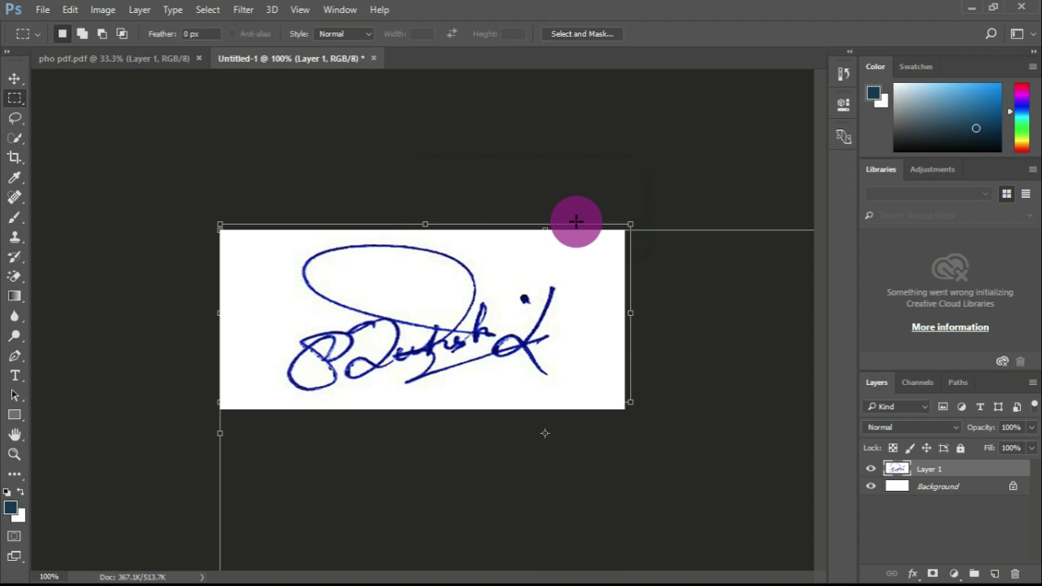
pyautogui.click(373, 57)
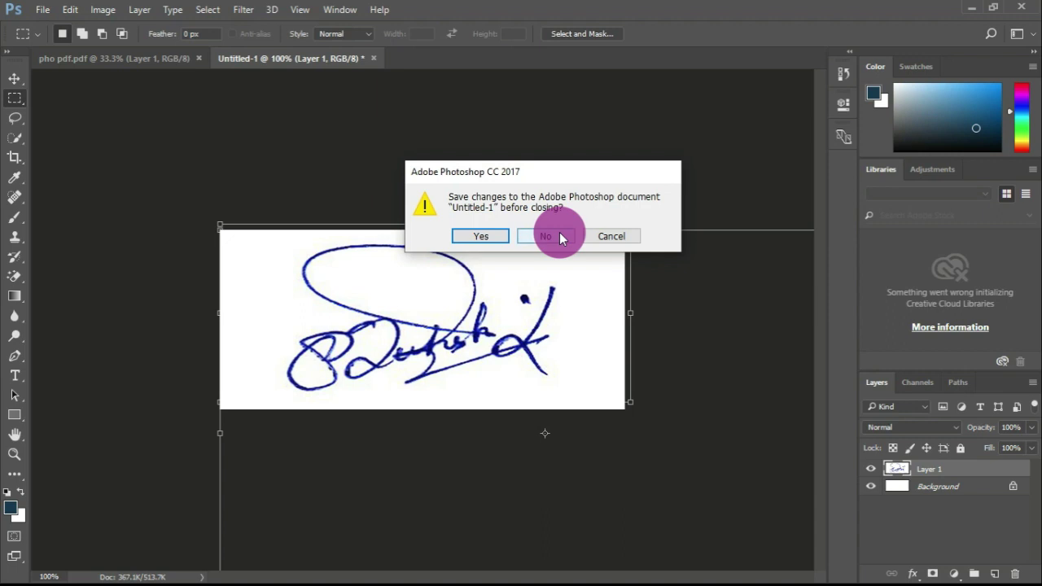
pyautogui.click(561, 234)
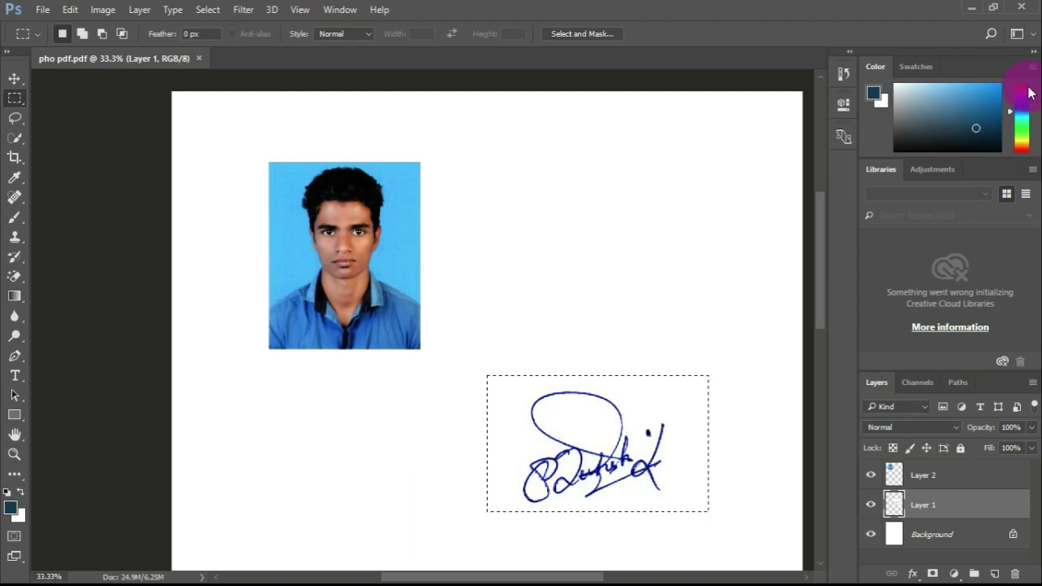
# Minimize Photoshop, launch Chrome, and search Google for 'ilovepdf' to reach ilovepdf.com
pyautogui.click(979, 10)
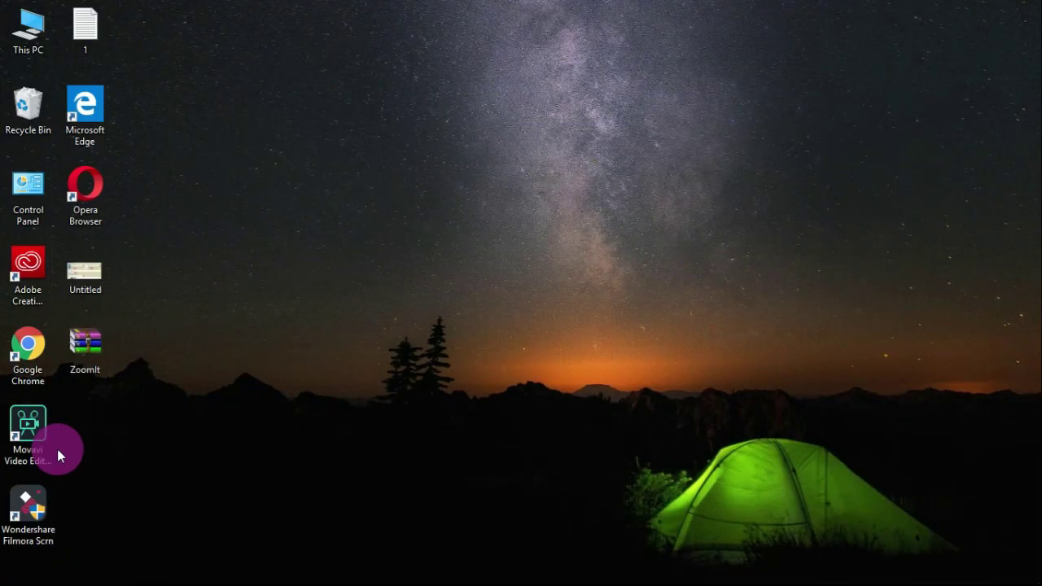
pyautogui.moveTo(189, 575)
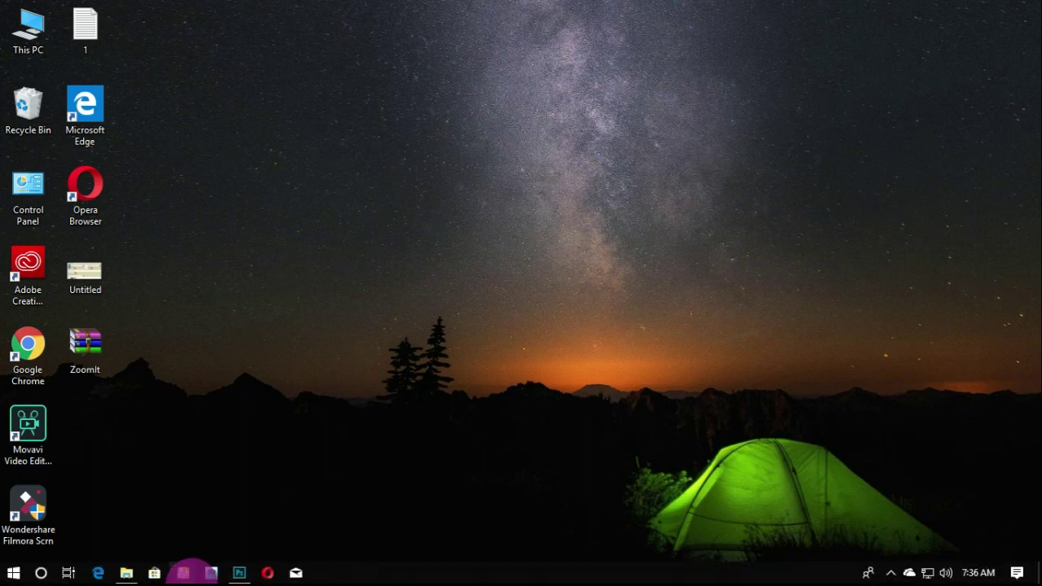
pyautogui.click(27, 350)
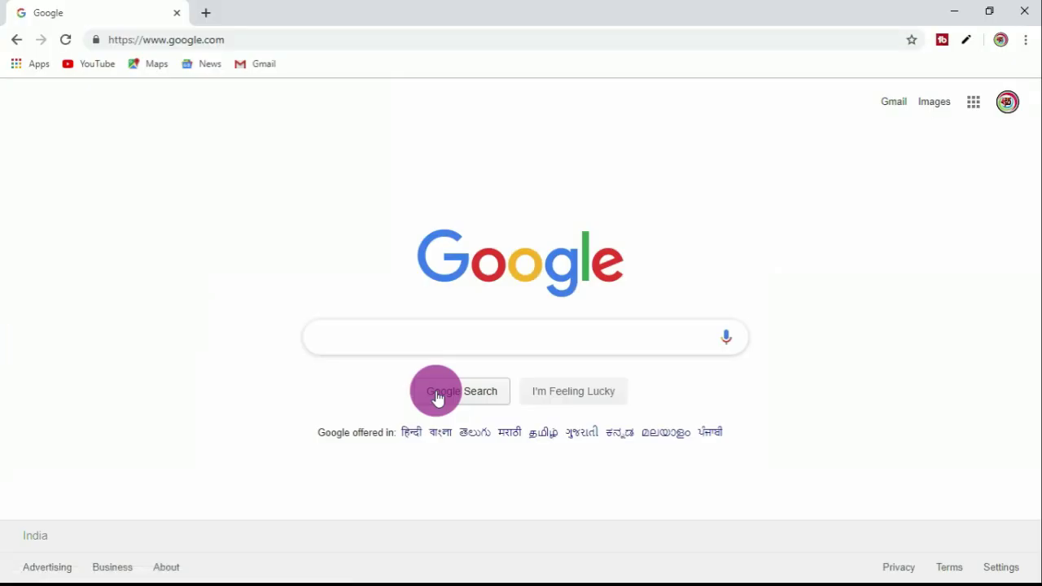
pyautogui.click(437, 339)
pyautogui.write('il')
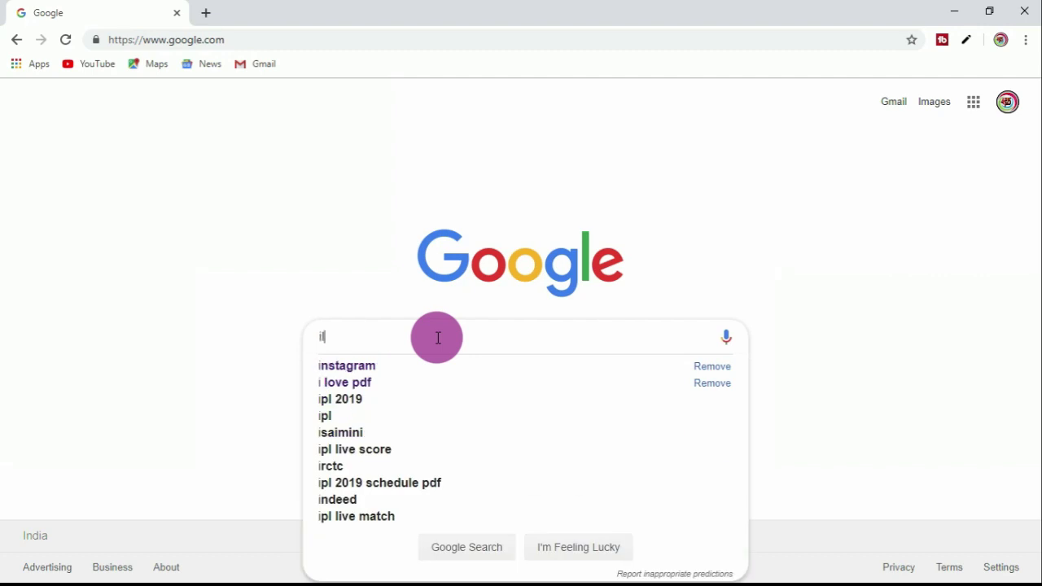
pyautogui.write('ove')
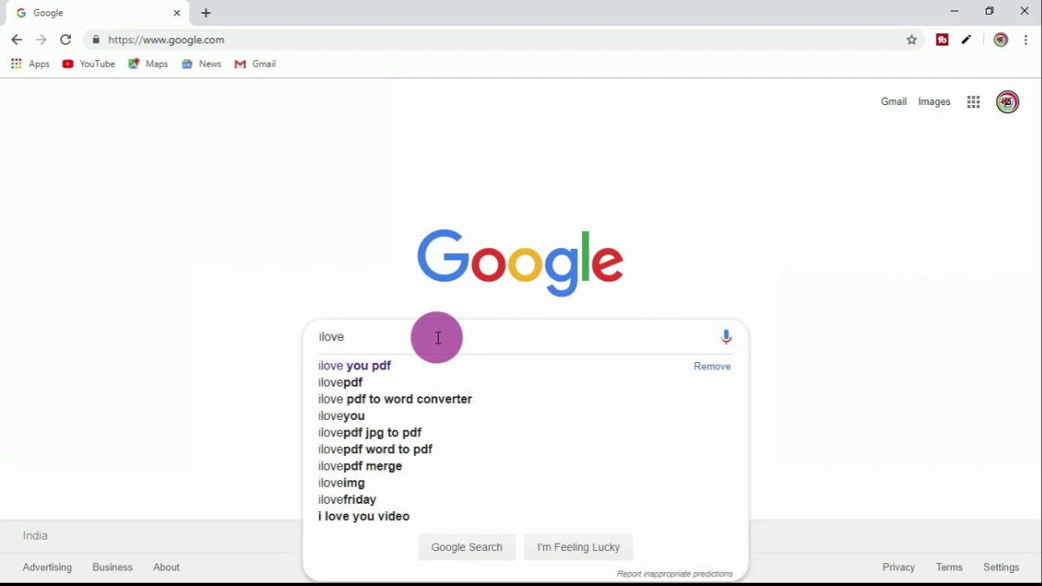
pyautogui.click(340, 382)
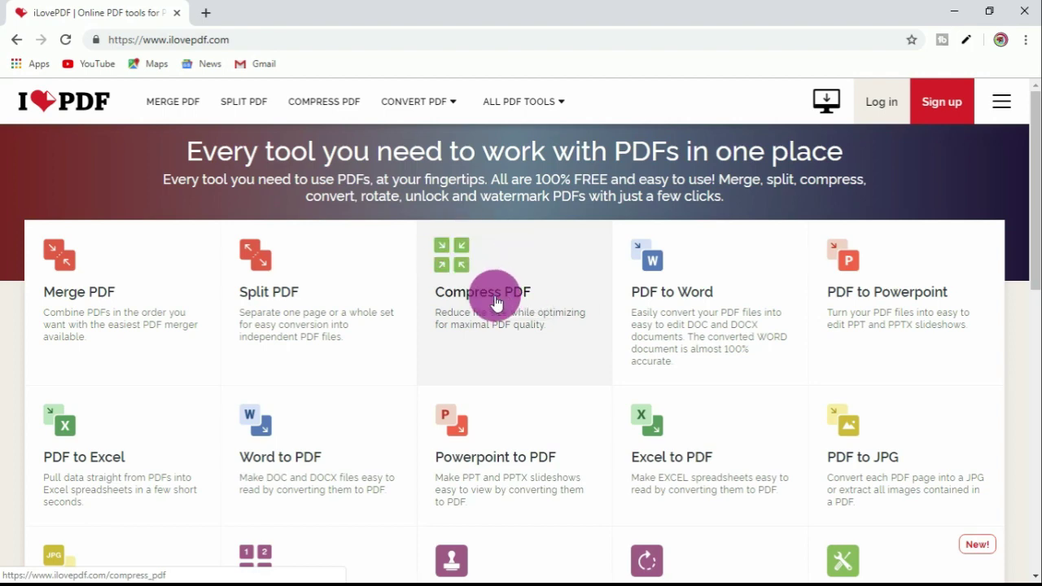
# Upload pho pdf.pdf to iLovePDF's Compress PDF tool
pyautogui.click(491, 300)
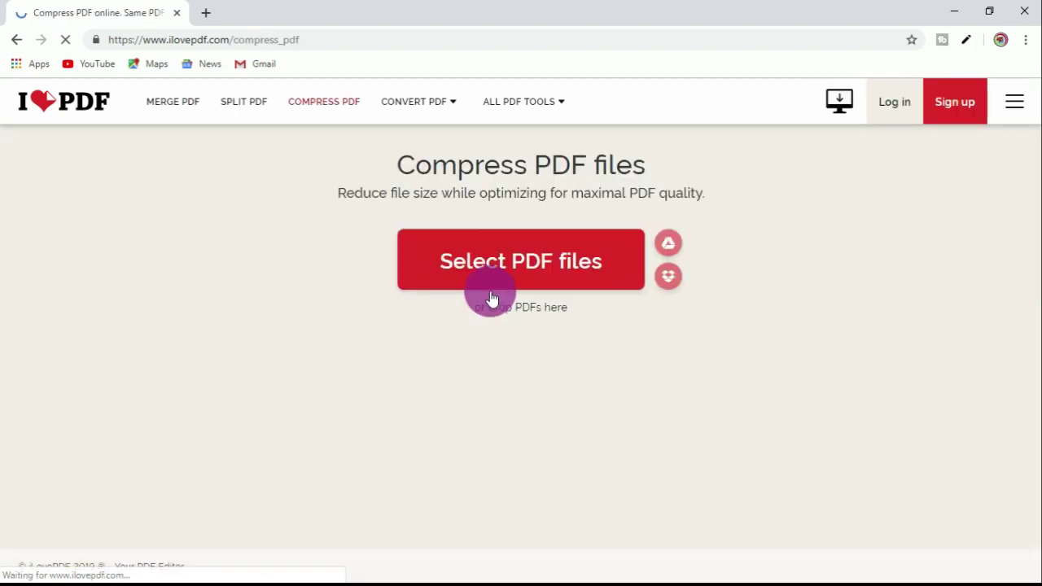
pyautogui.click(539, 274)
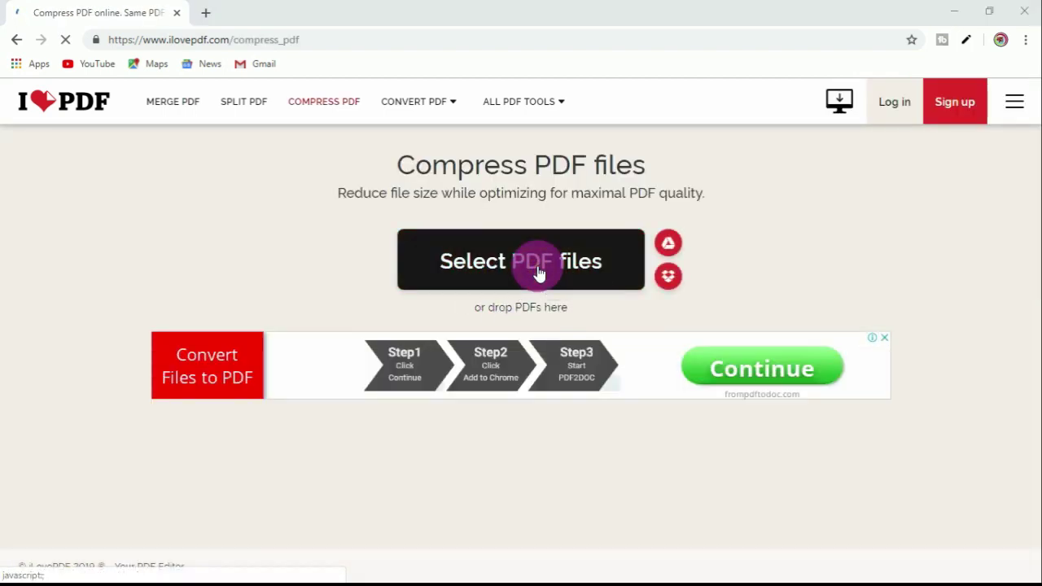
pyautogui.doubleClick(183, 131)
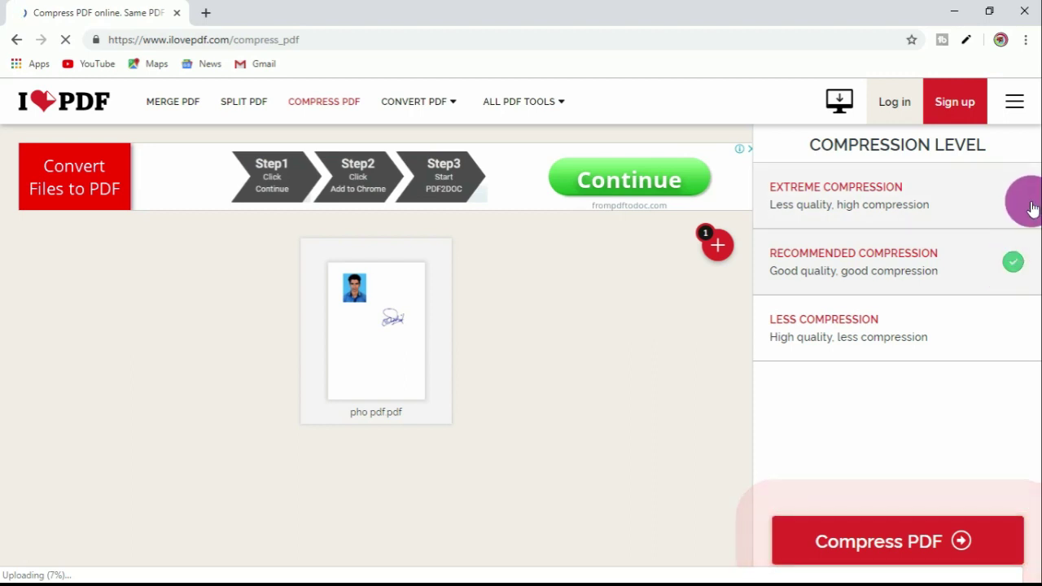
# Set the compression level to Extreme Compression
pyautogui.click(1027, 321)
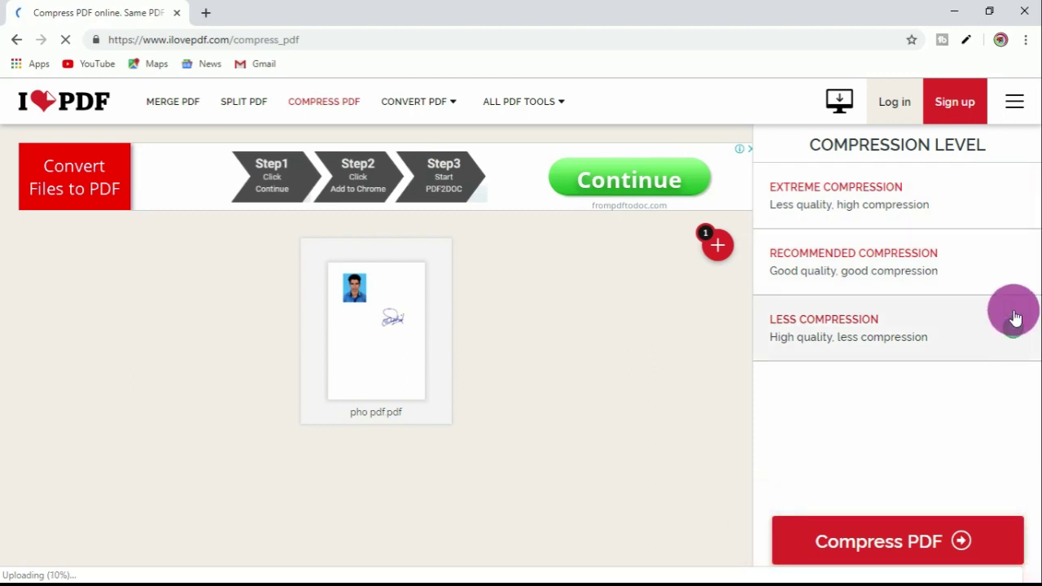
pyautogui.click(1022, 277)
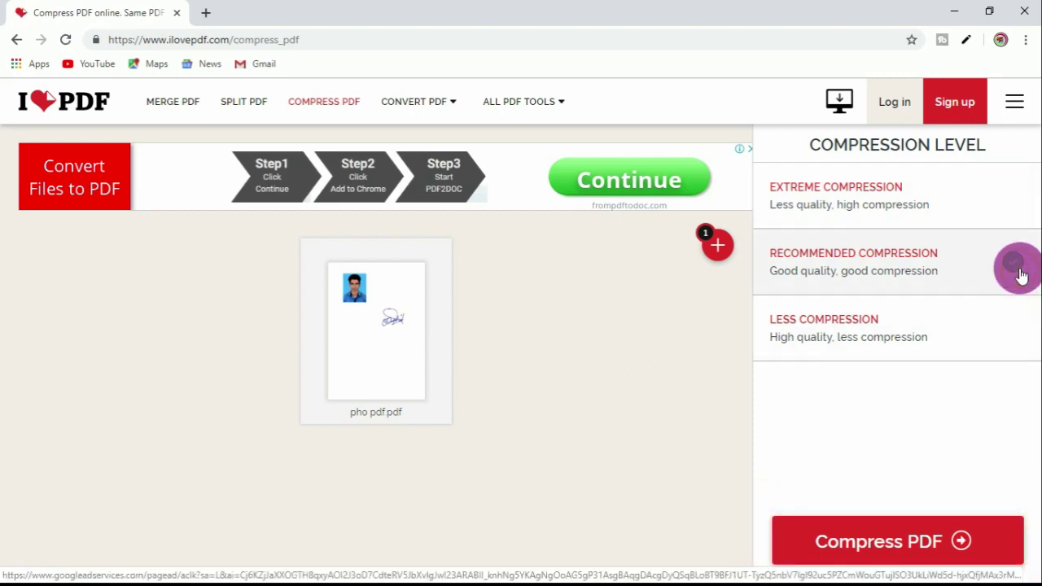
pyautogui.click(1015, 214)
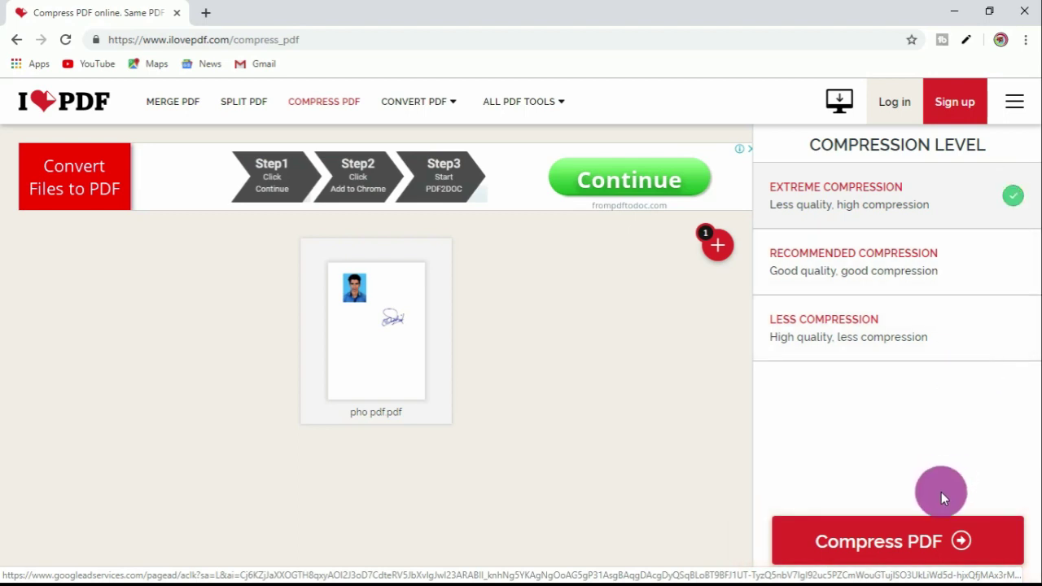
# Compress pho pdf.pdf from 2.38 MB to 9.40 KB and download the compressed file
pyautogui.click(929, 534)
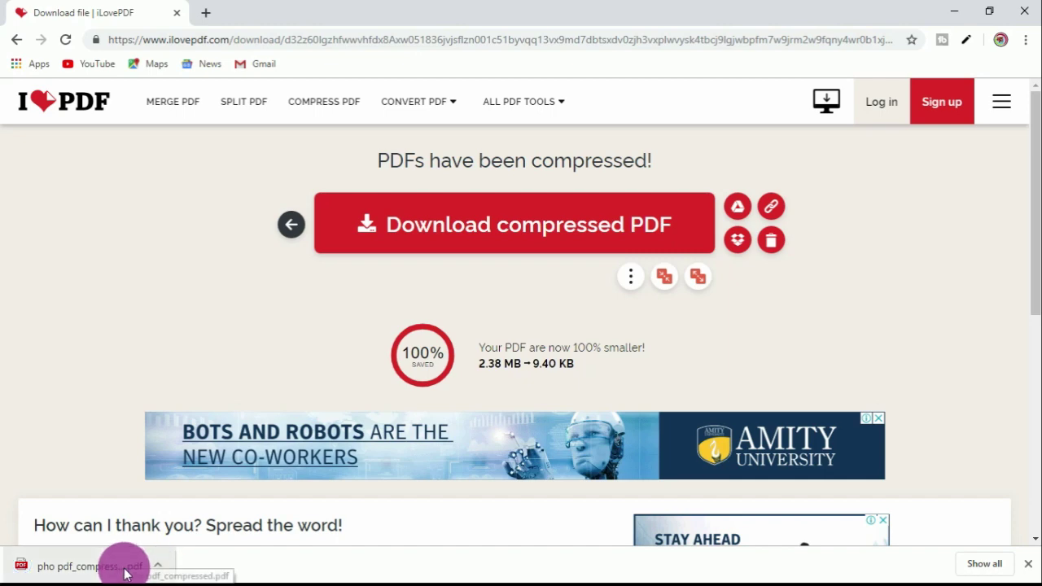
pyautogui.click(155, 564)
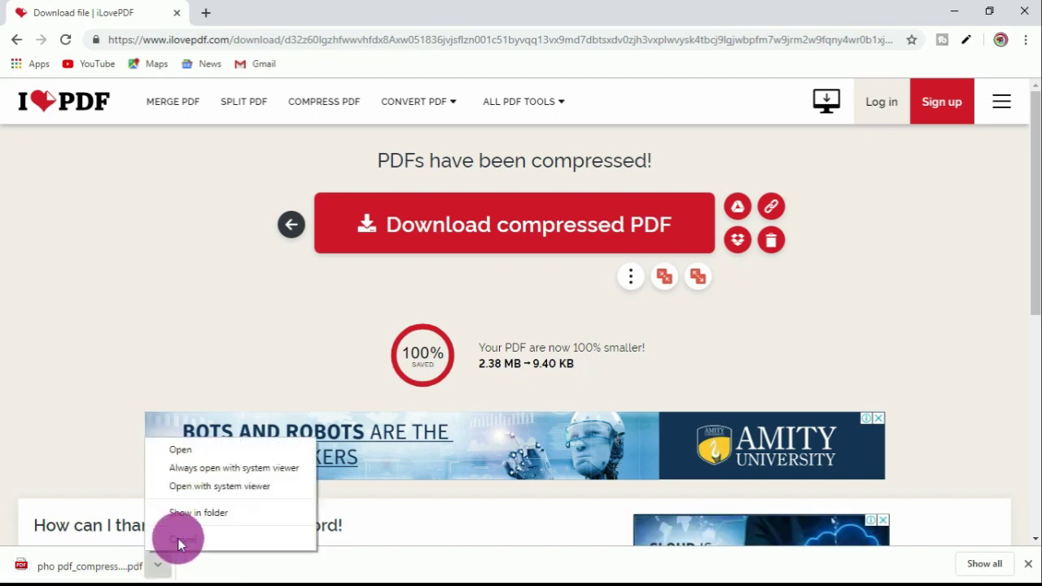
# Open pho pdf_compressed in Downloads and view its Properties, confirming 9.40 KB
pyautogui.click(198, 515)
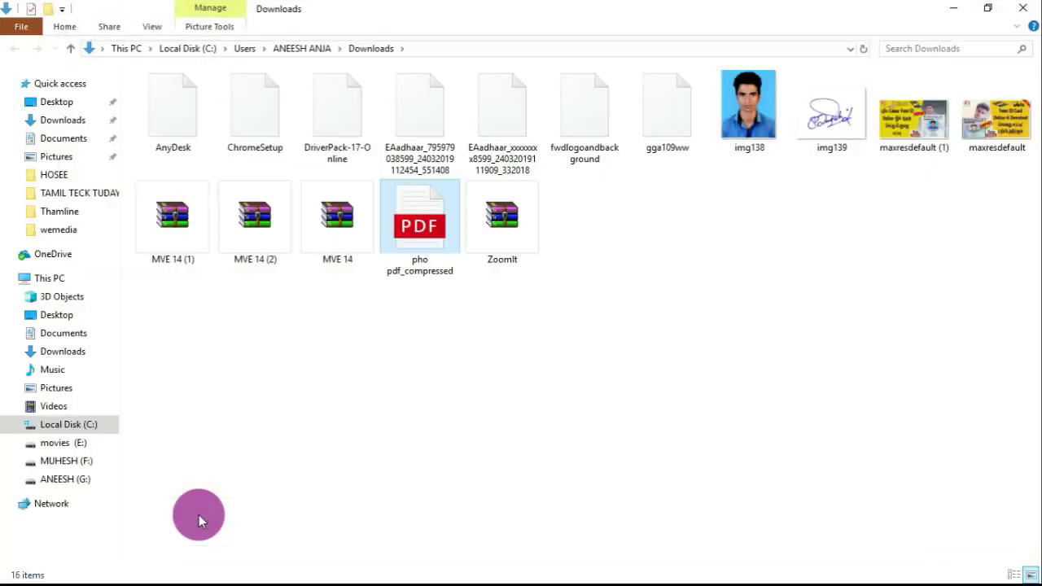
pyautogui.rightClick(417, 254)
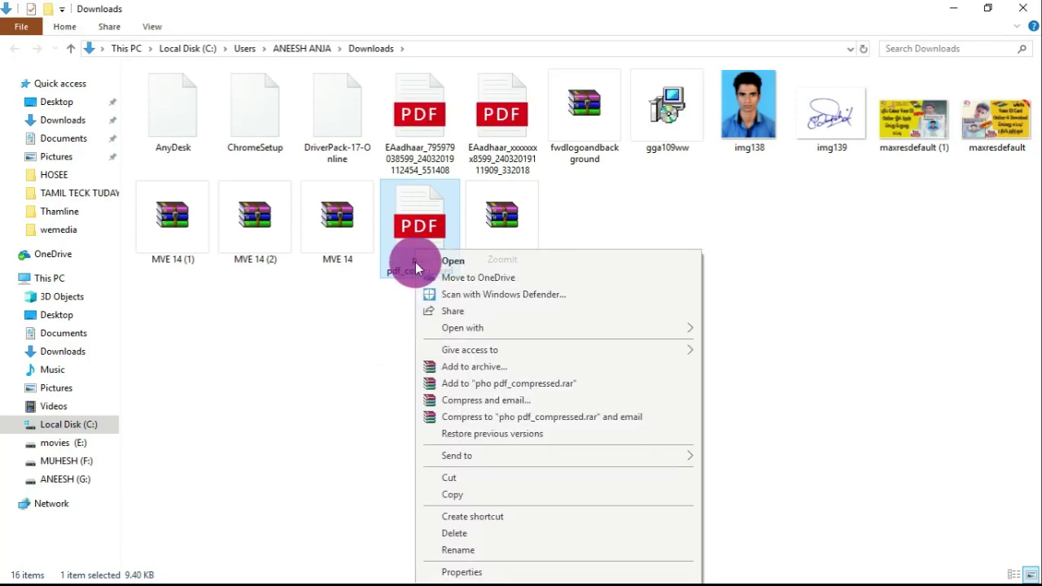
pyautogui.click(461, 572)
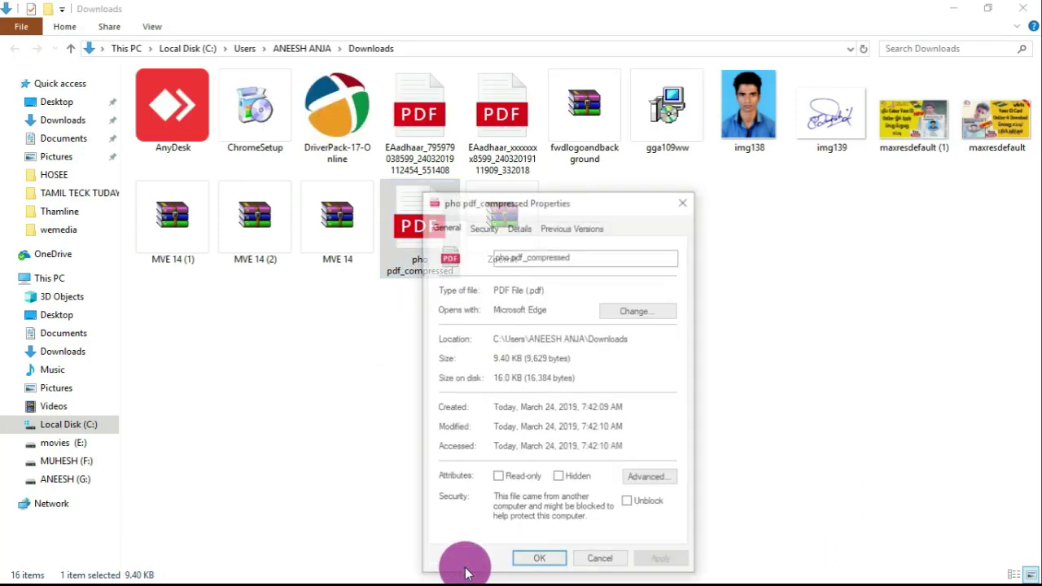